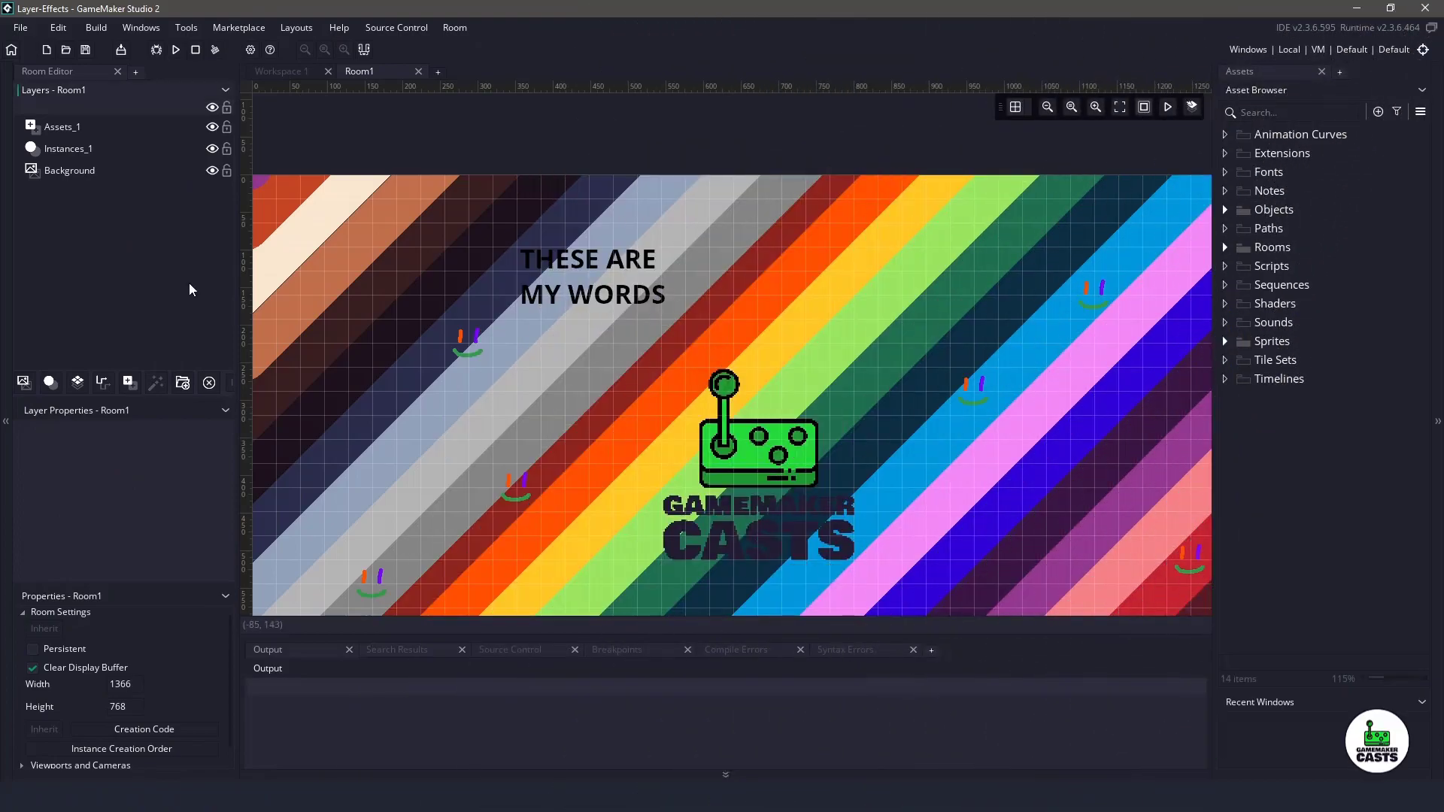
{"action": "scroll", "coordinate": [593, 273], "scroll_direction": "down", "scroll_amount": 3}
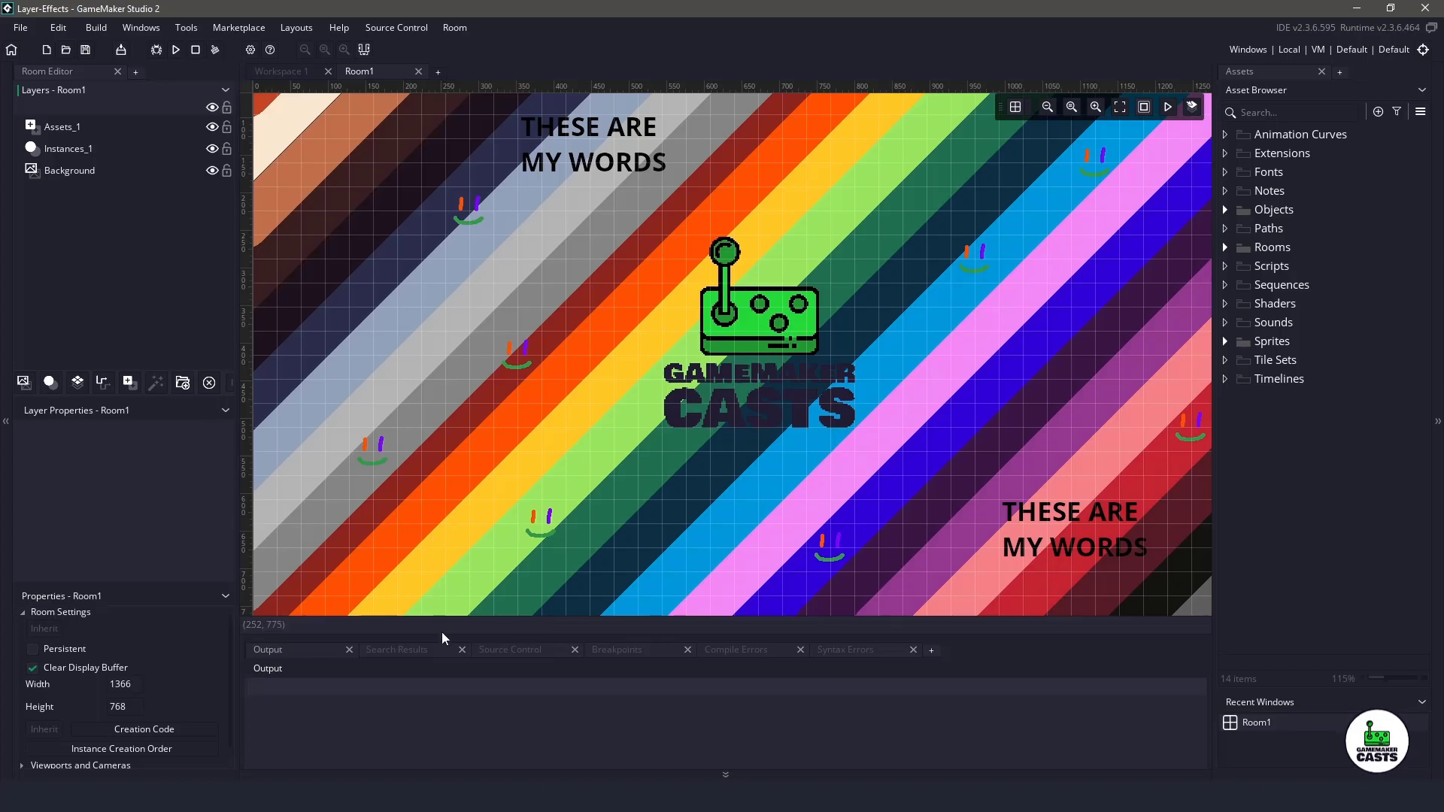
Import all resources from the FTF_Free_The_Filters .yymps package into the project.
{"action": "key", "text": "alt+Tab"}
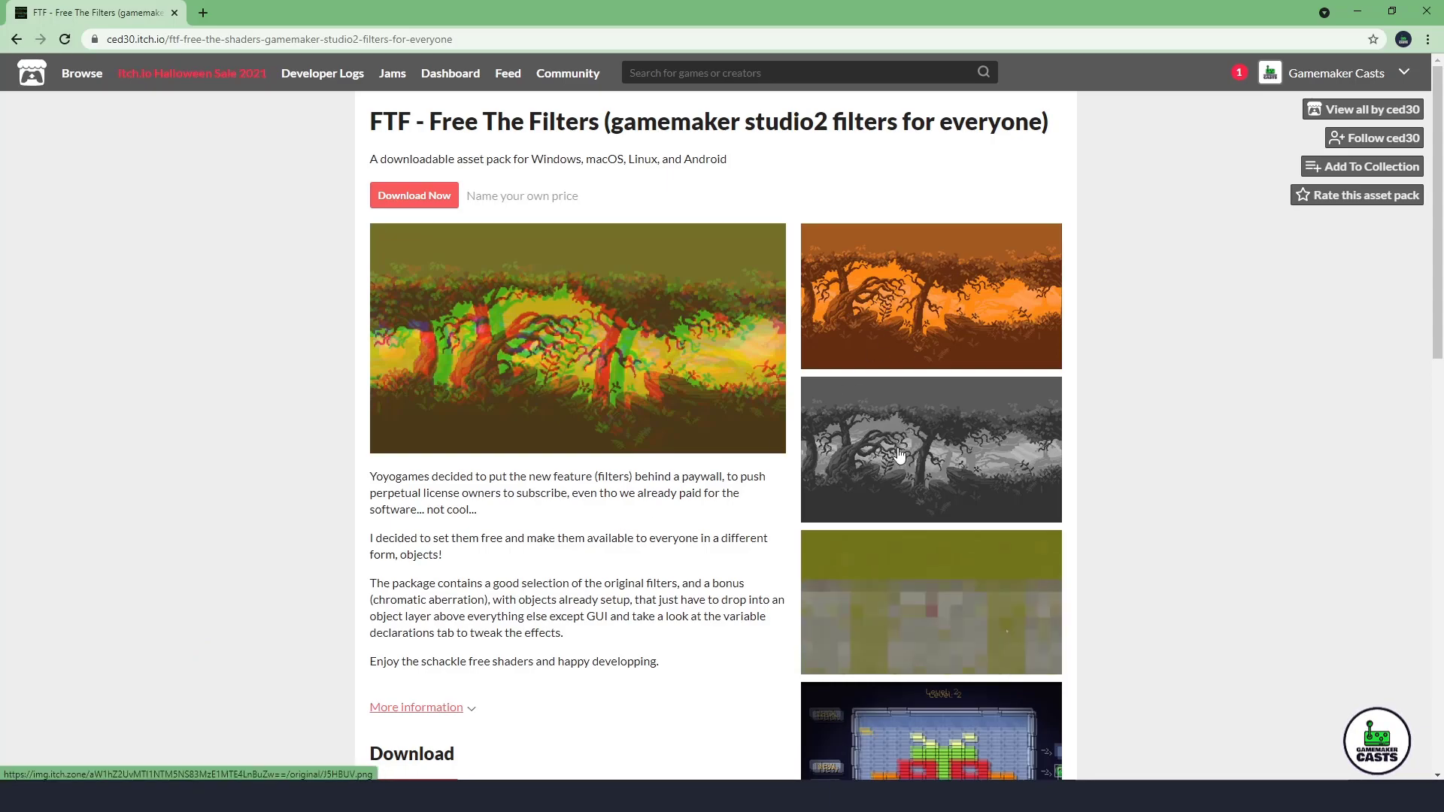
{"action": "scroll", "coordinate": [899, 503], "scroll_direction": "down", "scroll_amount": 1}
{"action": "scroll", "coordinate": [898, 502], "scroll_direction": "down", "scroll_amount": 2}
{"action": "scroll", "coordinate": [899, 502], "scroll_direction": "down", "scroll_amount": 1}
{"action": "scroll", "coordinate": [899, 502], "scroll_direction": "down", "scroll_amount": 2}
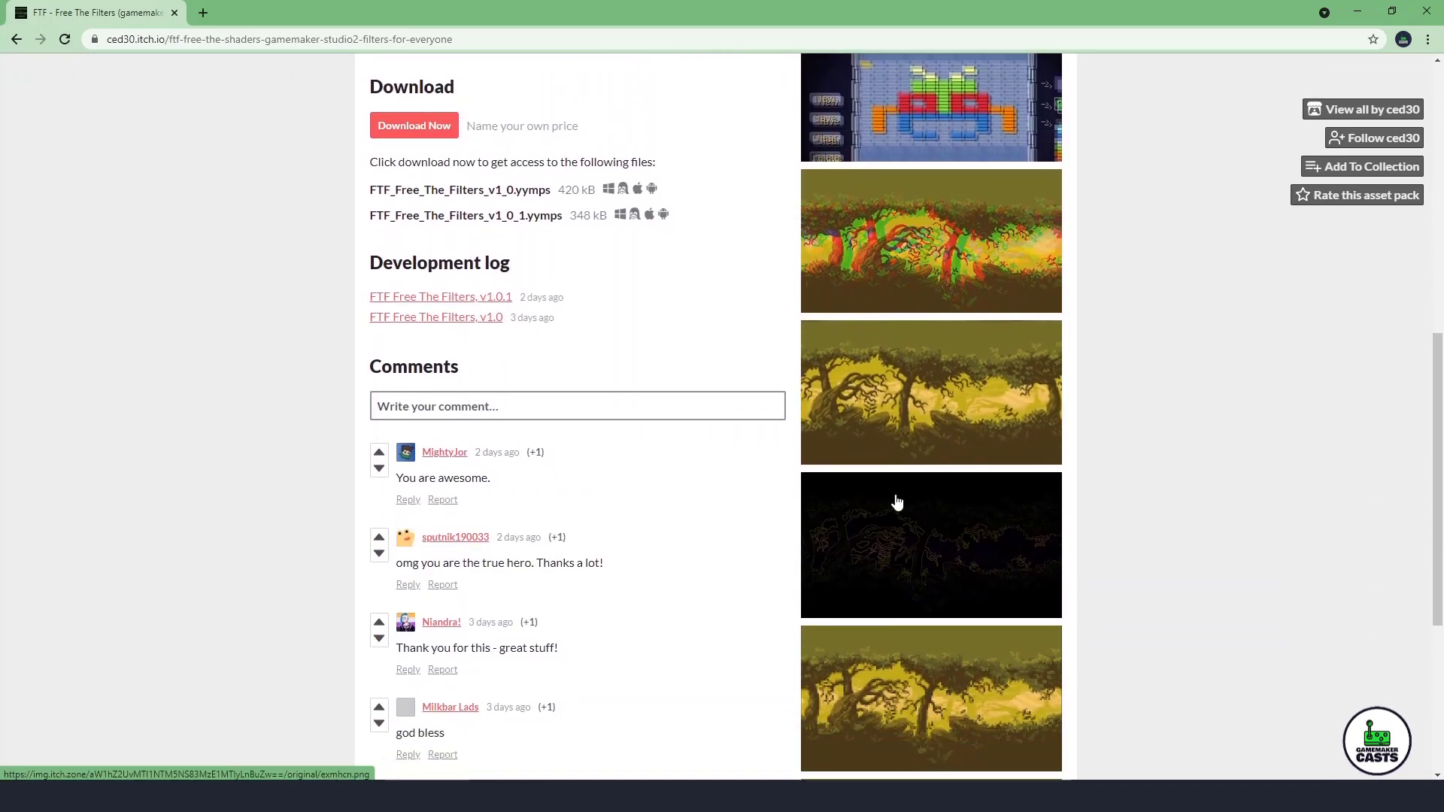
{"action": "scroll", "coordinate": [898, 502], "scroll_direction": "down", "scroll_amount": 1}
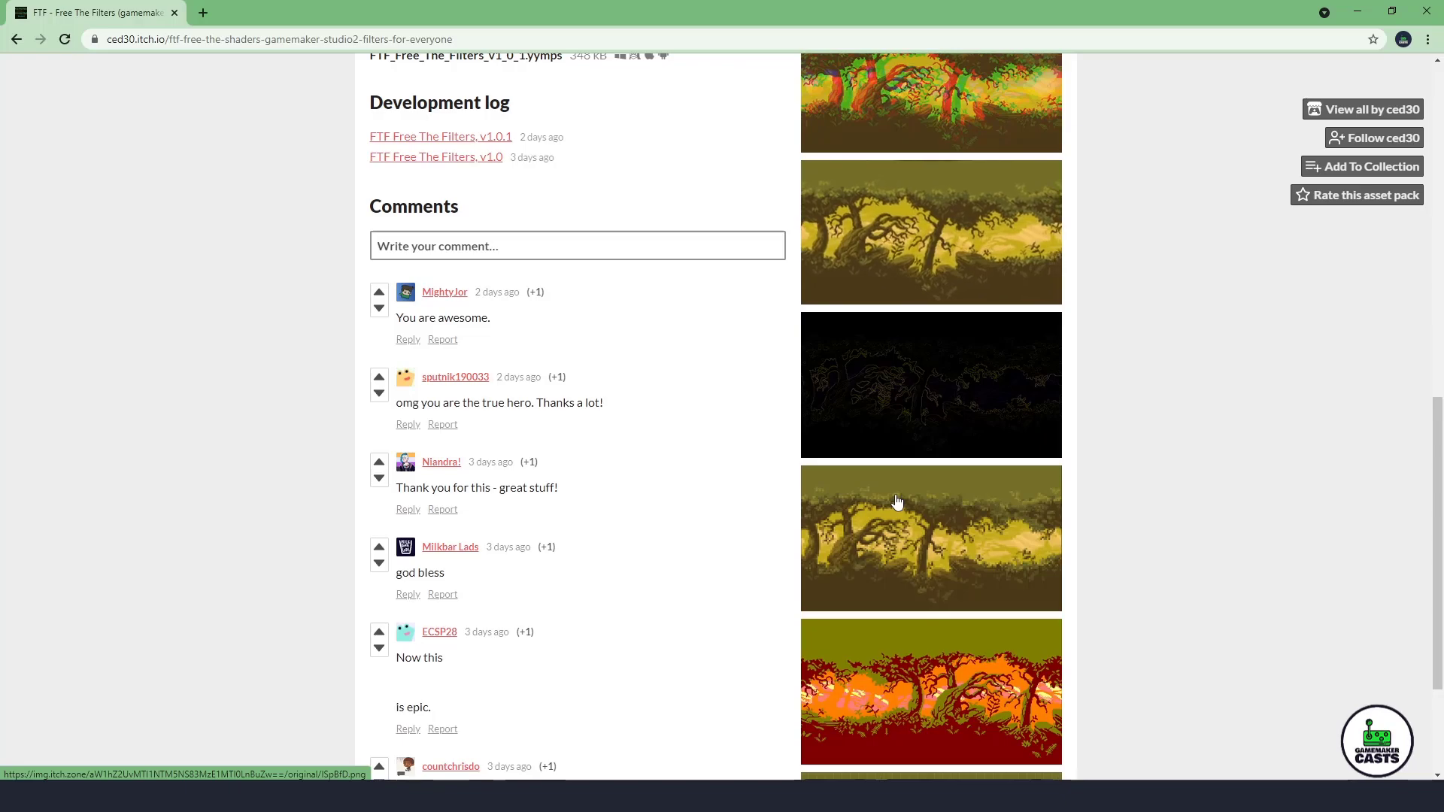
{"action": "scroll", "coordinate": [898, 503], "scroll_direction": "up", "scroll_amount": 2}
{"action": "scroll", "coordinate": [898, 502], "scroll_direction": "up", "scroll_amount": 2}
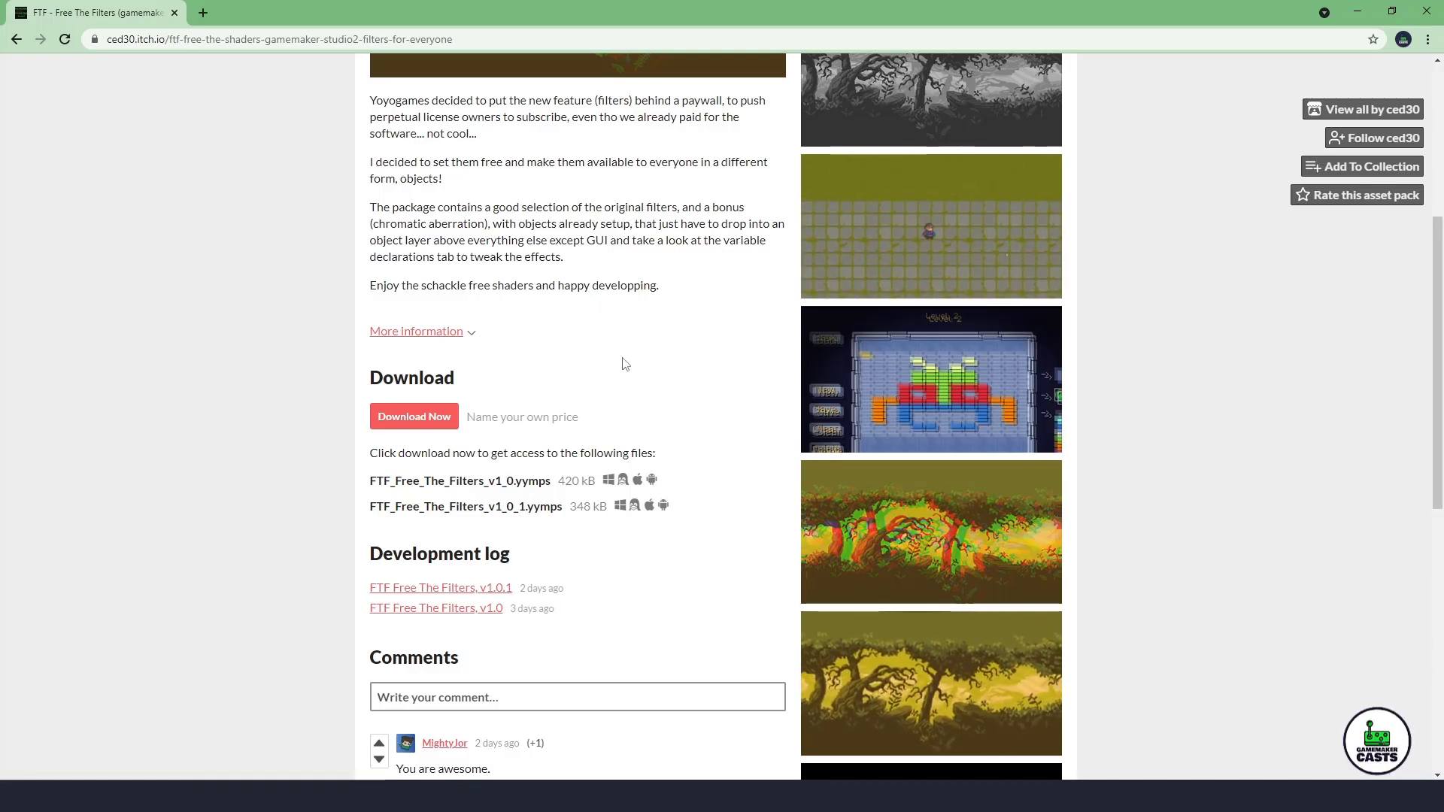
{"action": "left_click_drag", "start_coordinate": [553, 507], "coordinate": [423, 507]}
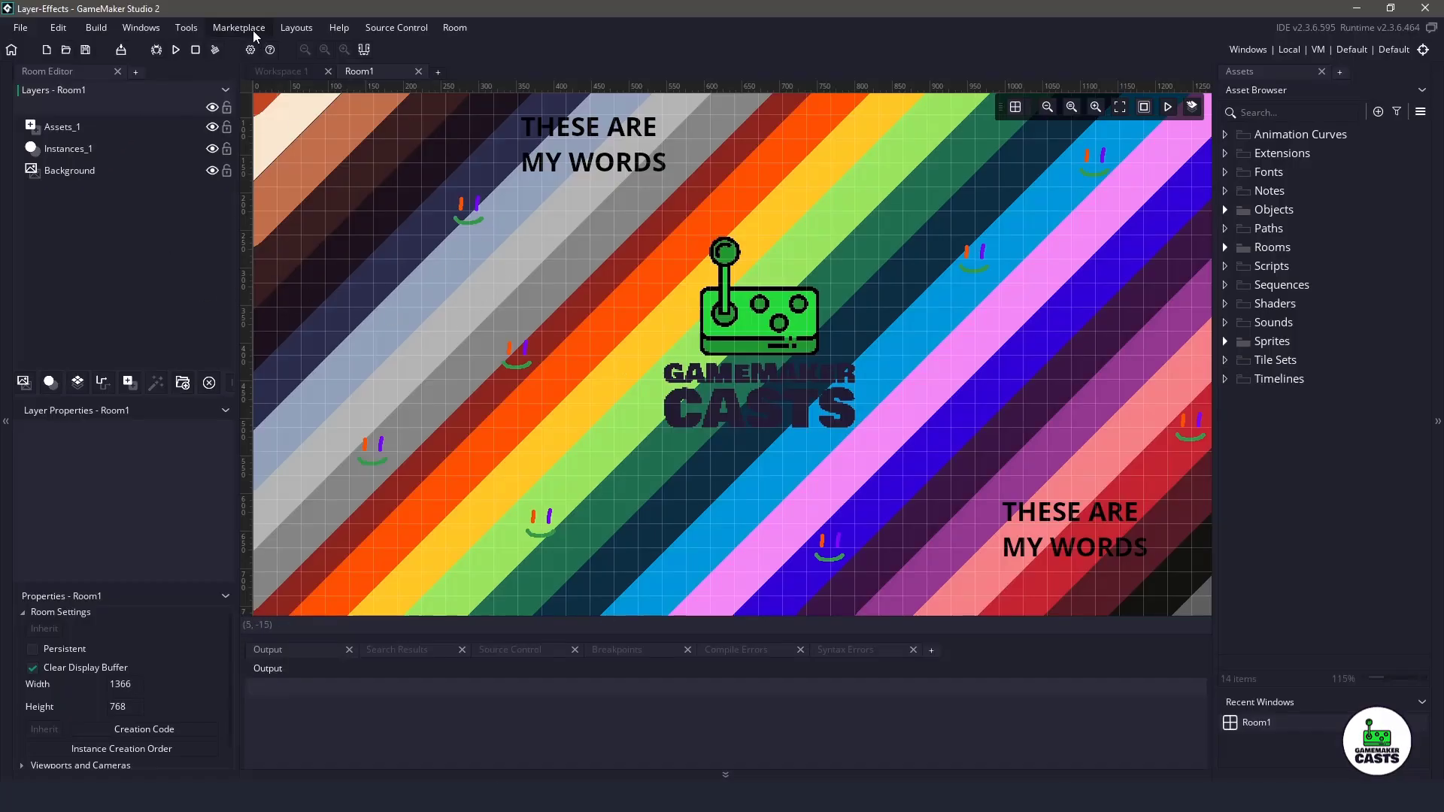
{"action": "left_click", "coordinate": [188, 29]}
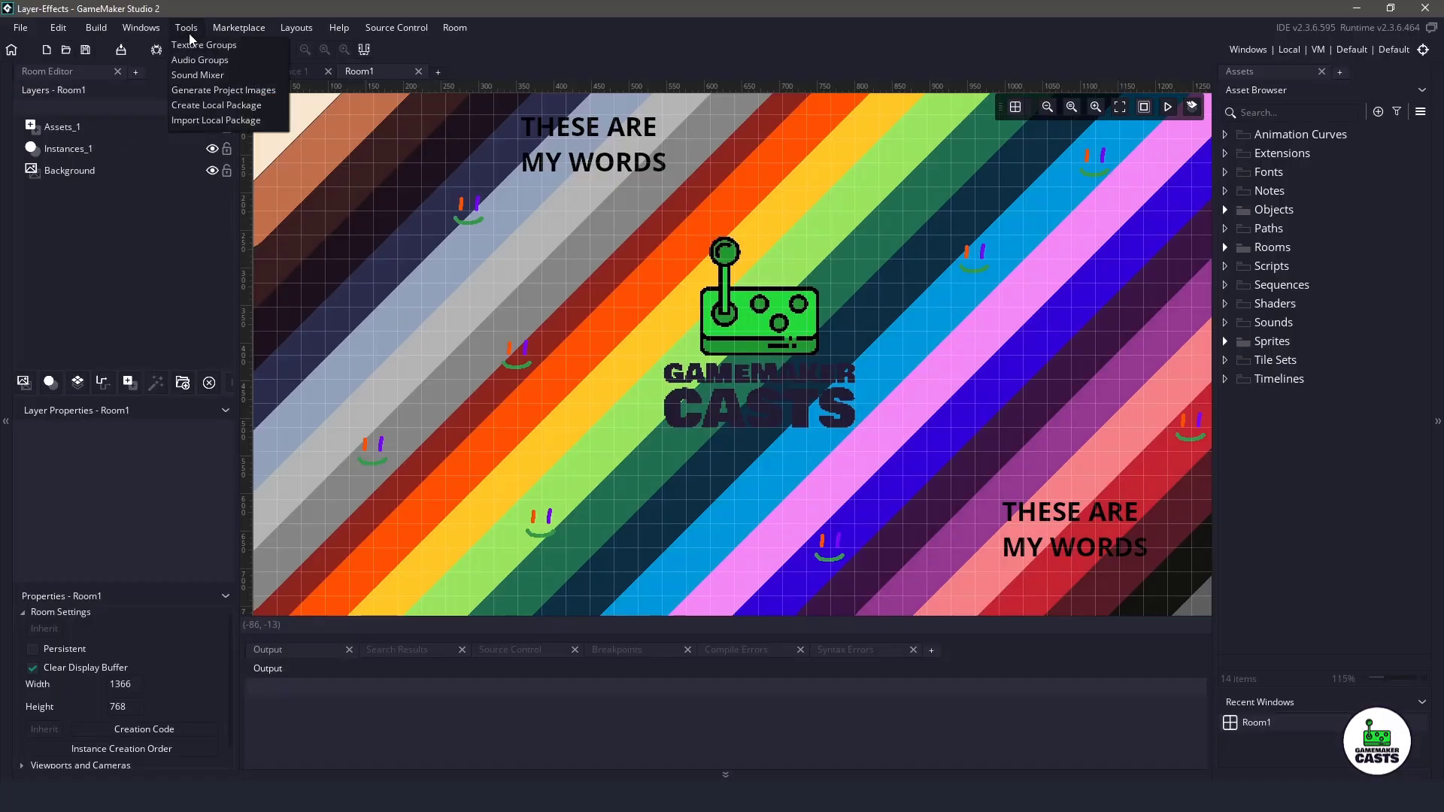
{"action": "left_click", "coordinate": [201, 122]}
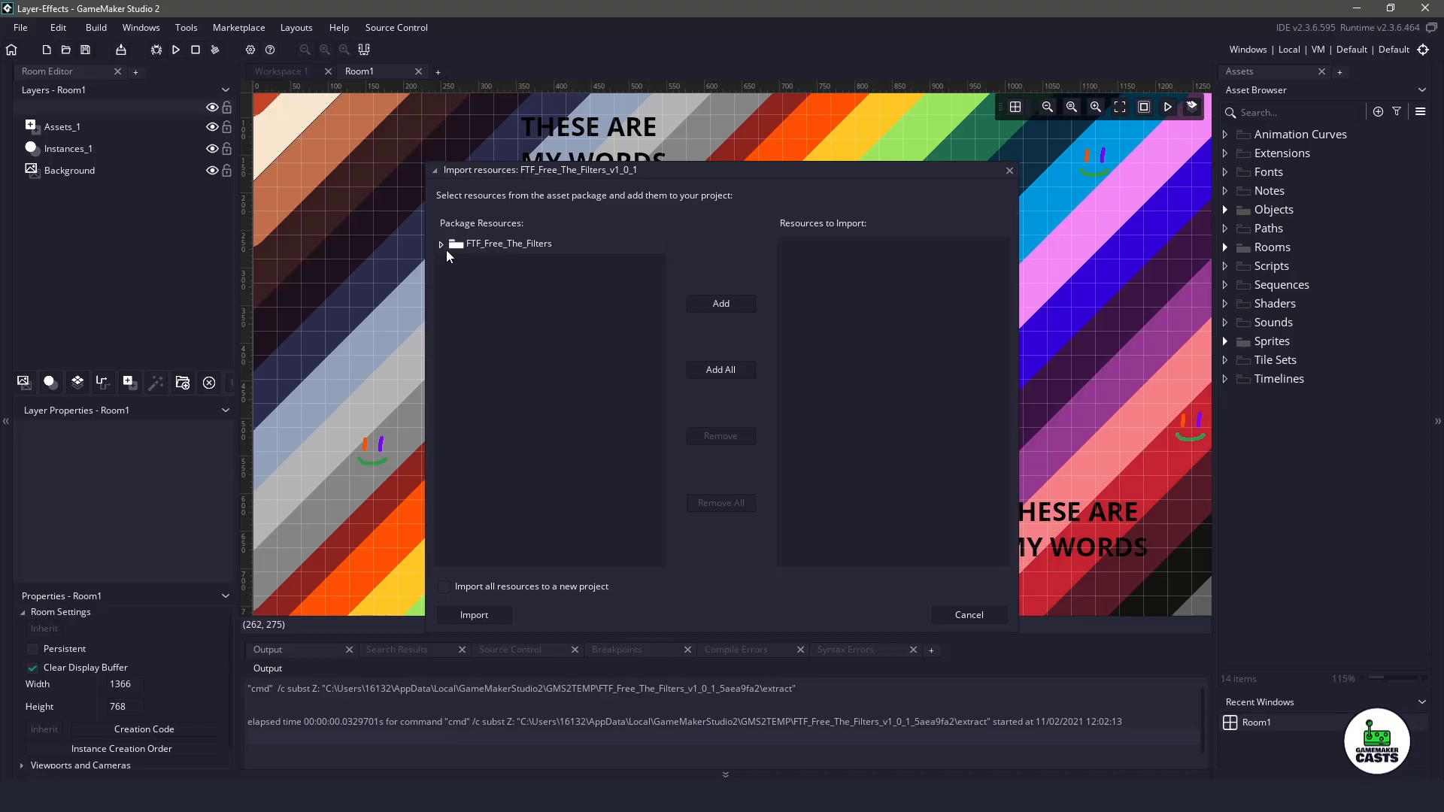
{"action": "left_click", "coordinate": [441, 244]}
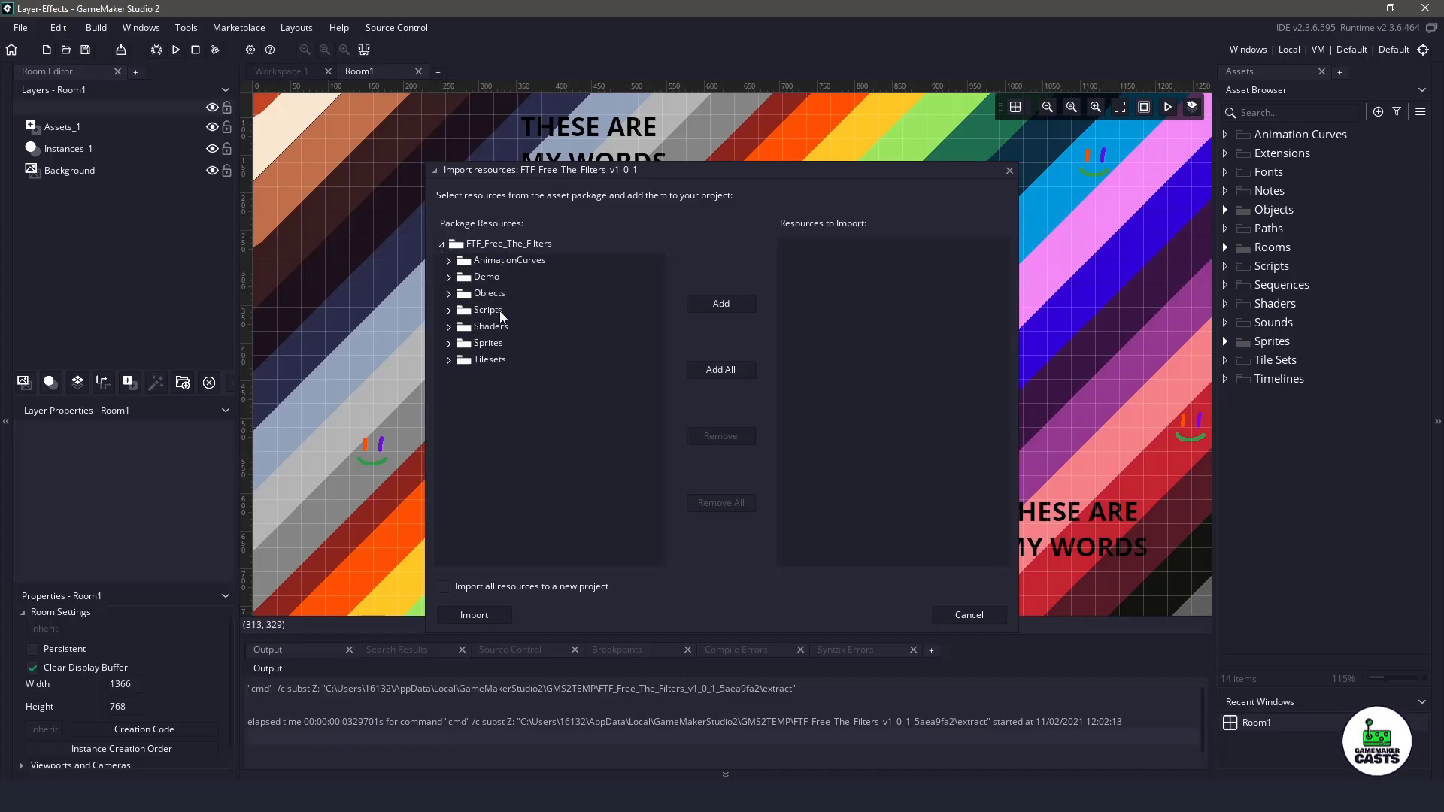
{"action": "double_click", "coordinate": [501, 261]}
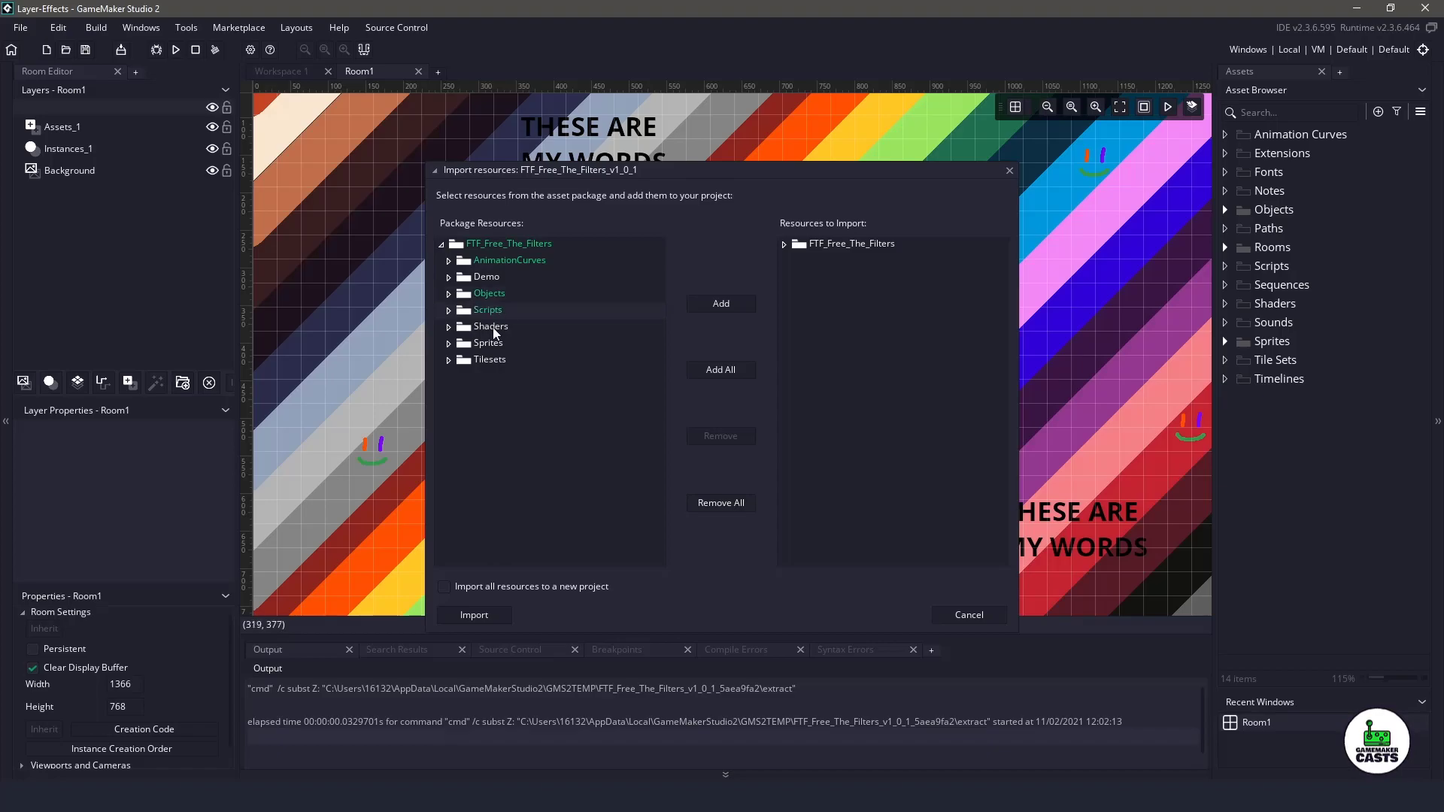
{"action": "left_click", "coordinate": [494, 617]}
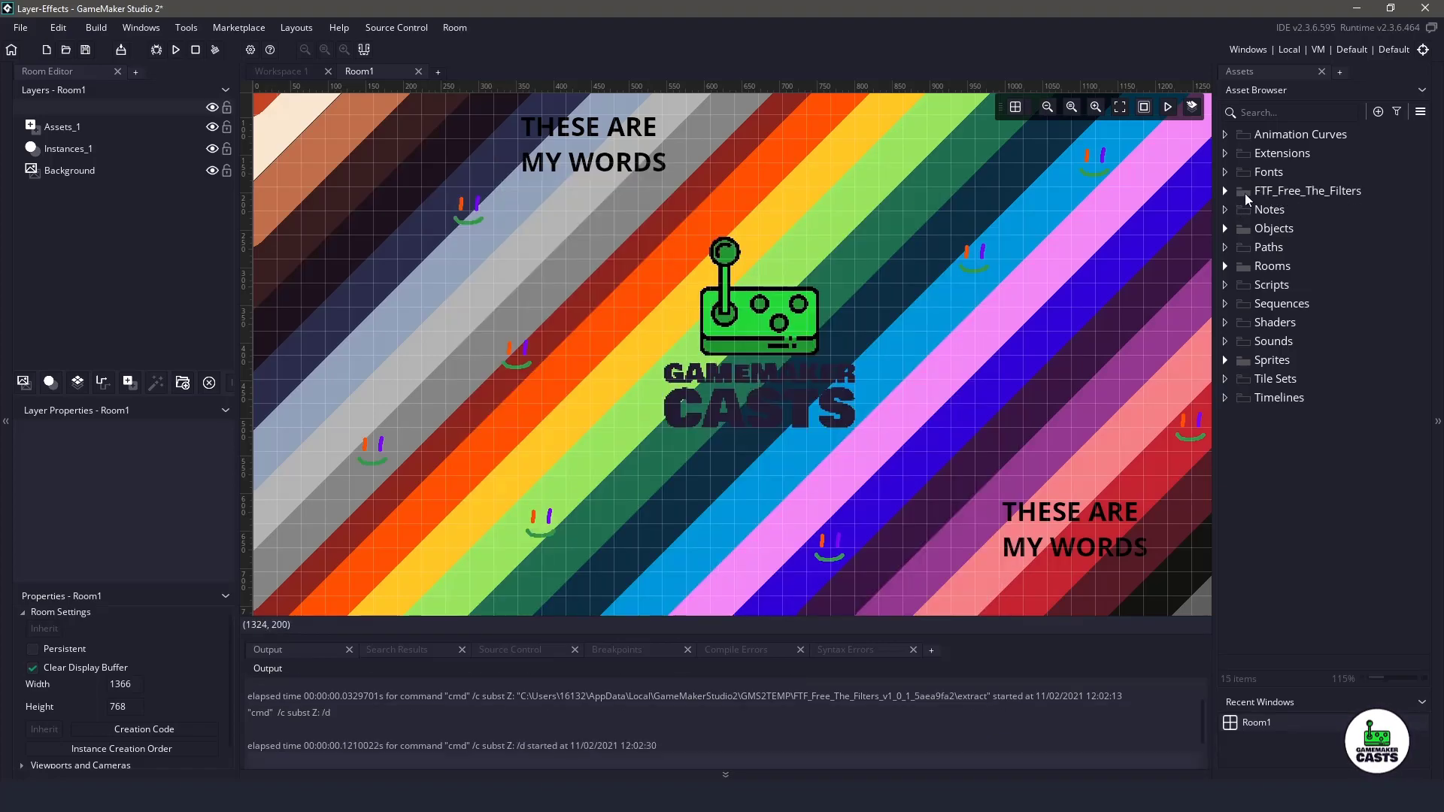
Expand the FTF_Free_The_Filters folder and review the Assets_1, Instances_1 and Background layers.
{"action": "left_click", "coordinate": [1227, 191]}
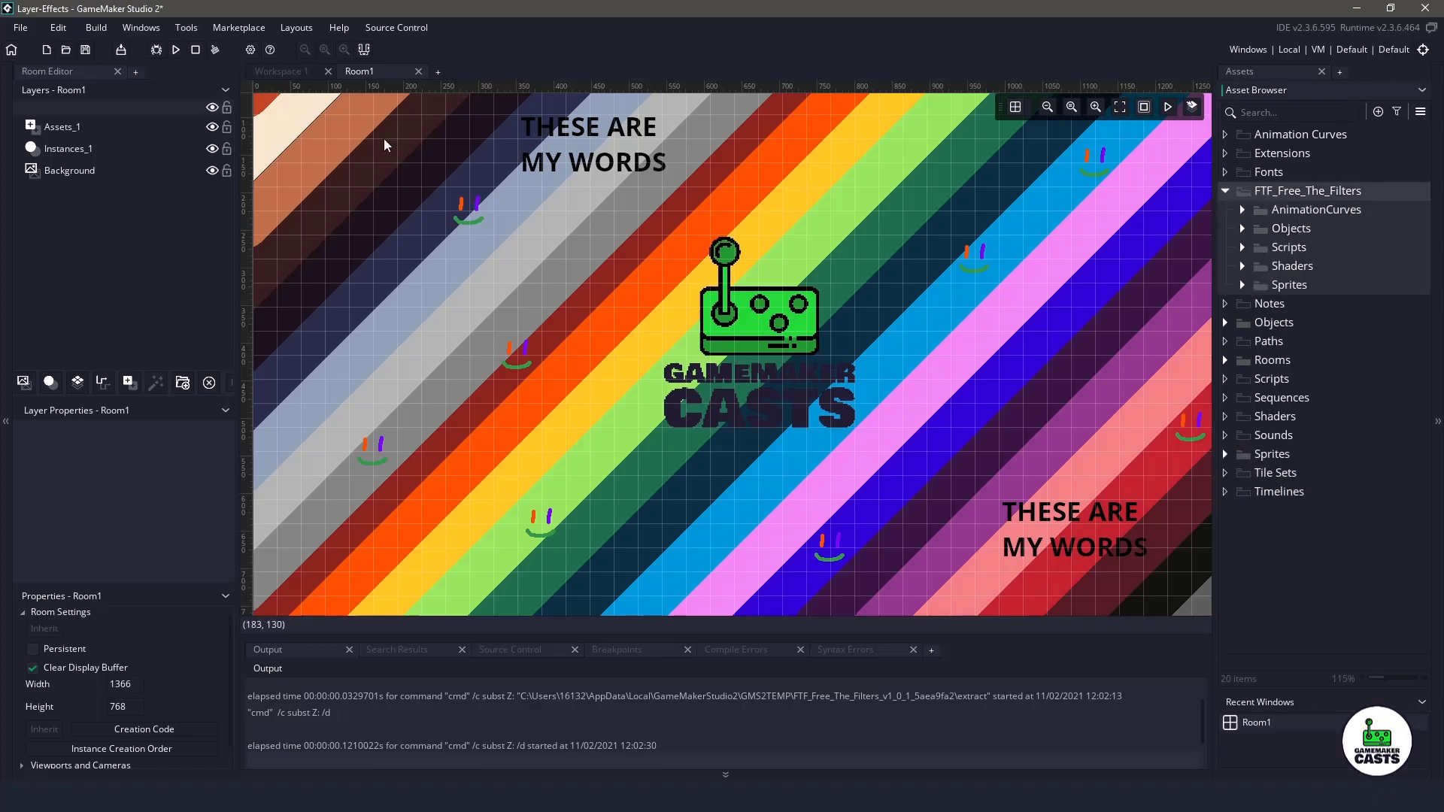
{"action": "left_click", "coordinate": [79, 175]}
{"action": "left_click", "coordinate": [82, 129]}
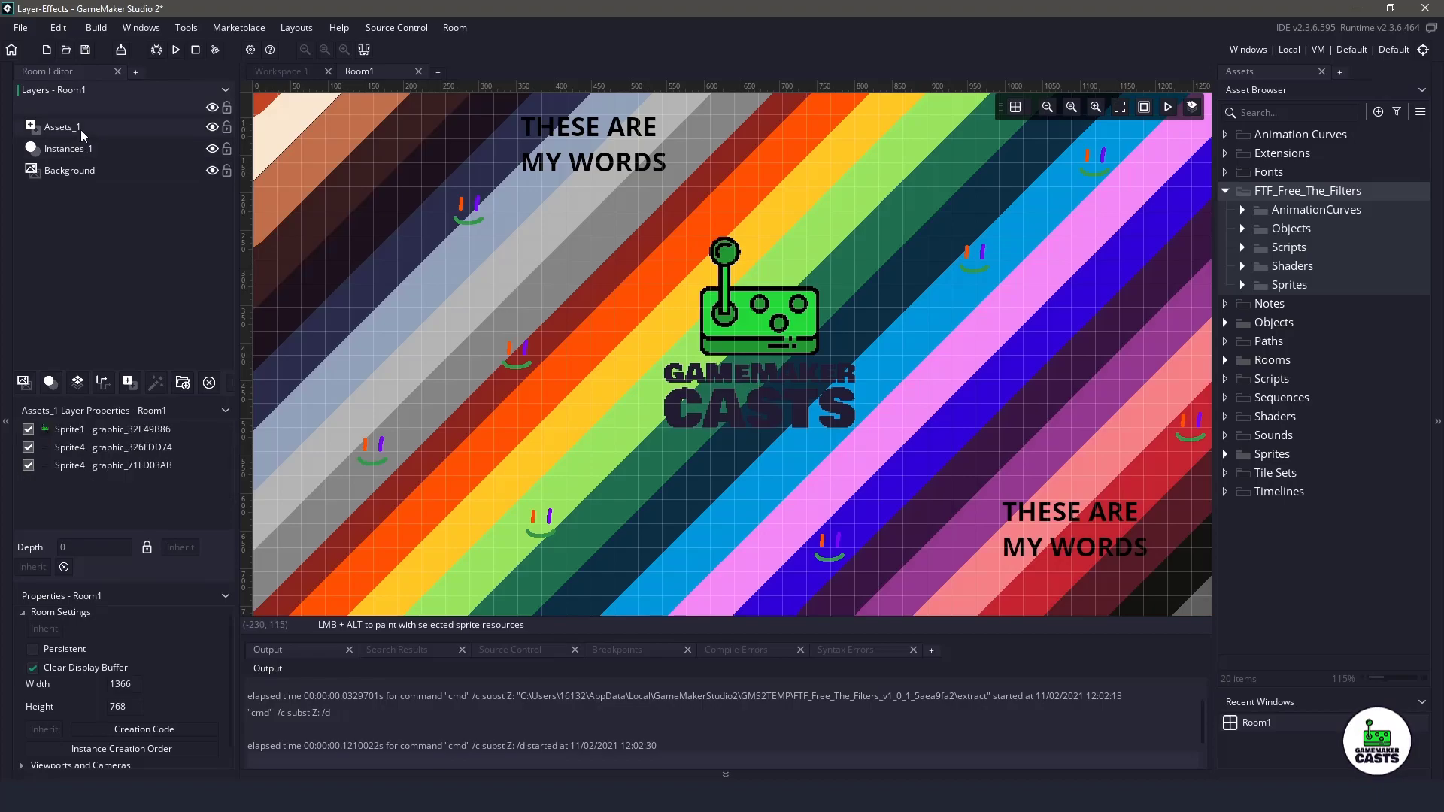
{"action": "left_click", "coordinate": [80, 170]}
{"action": "scroll", "coordinate": [521, 382], "scroll_direction": "down", "scroll_amount": 1}
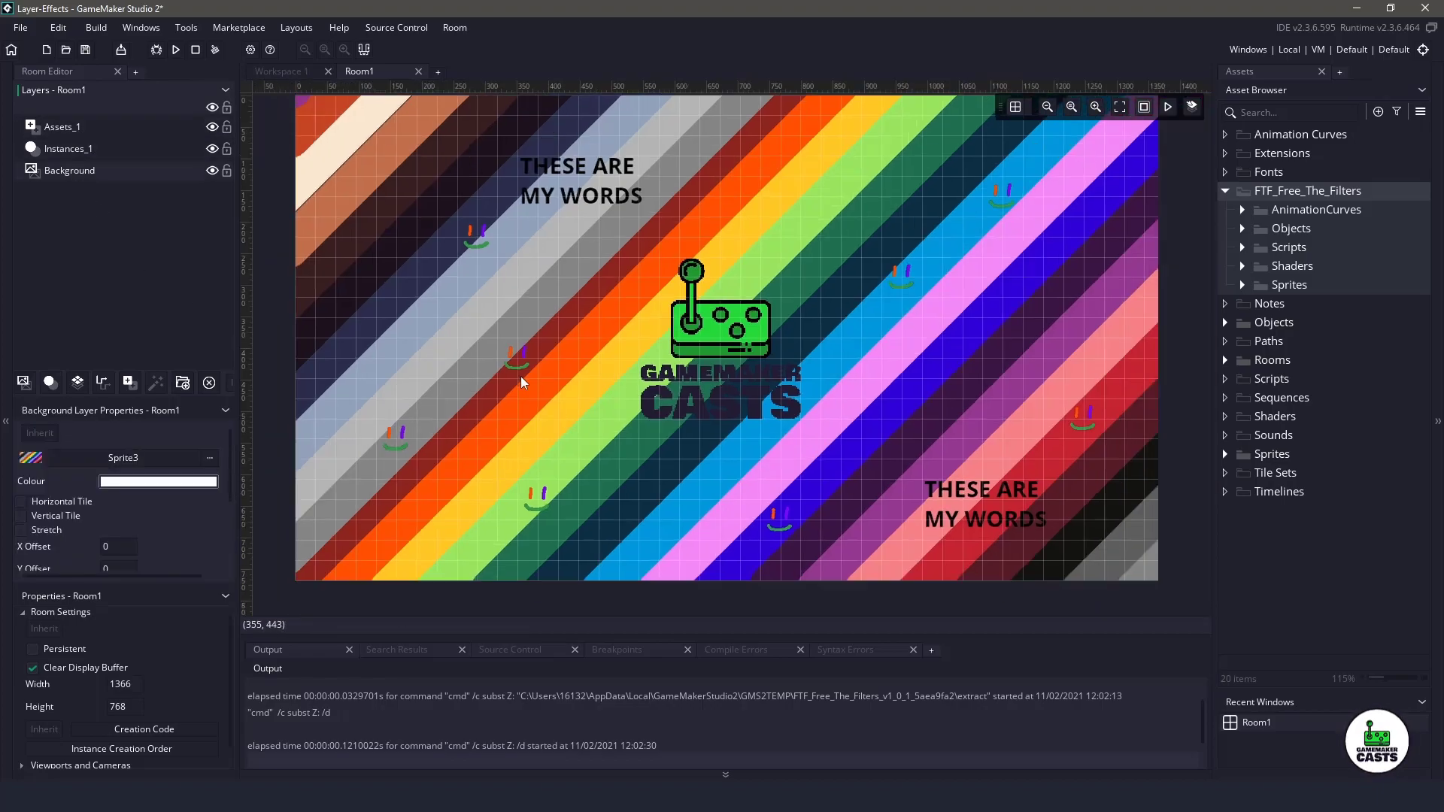
{"action": "scroll", "coordinate": [521, 381], "scroll_direction": "down", "scroll_amount": 1}
{"action": "left_click", "coordinate": [78, 149]}
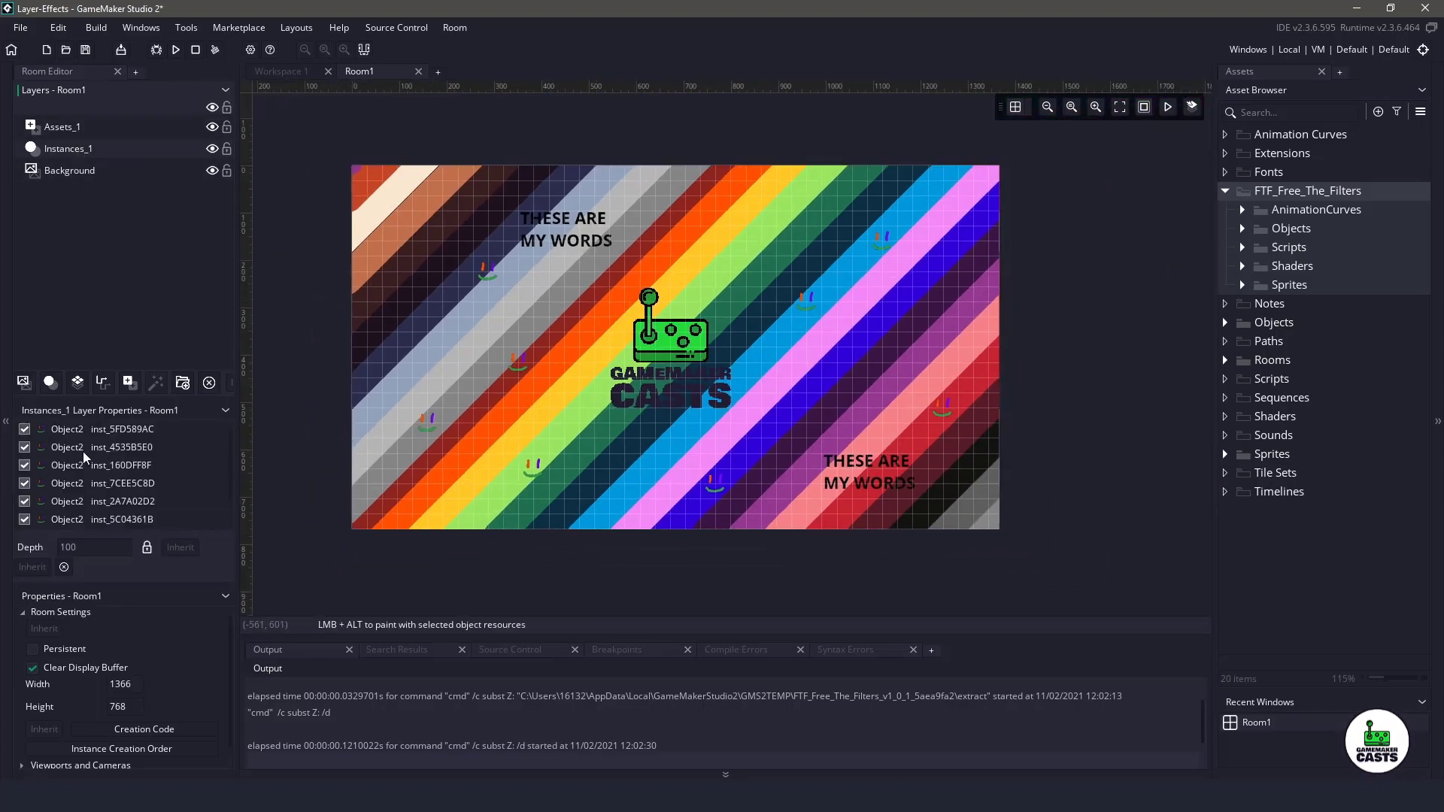
{"action": "scroll", "coordinate": [67, 496], "scroll_direction": "down", "scroll_amount": 2}
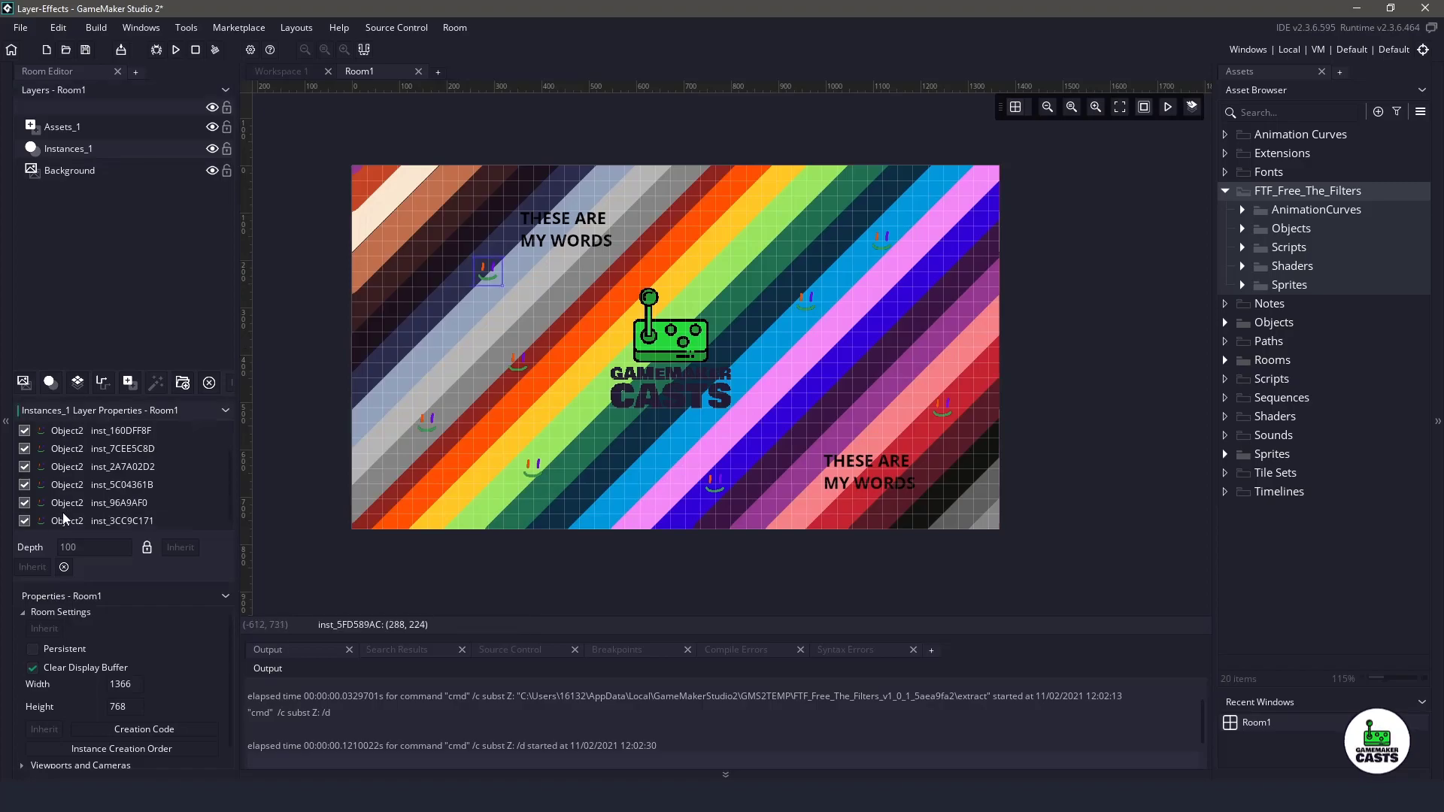
{"action": "left_click", "coordinate": [61, 127]}
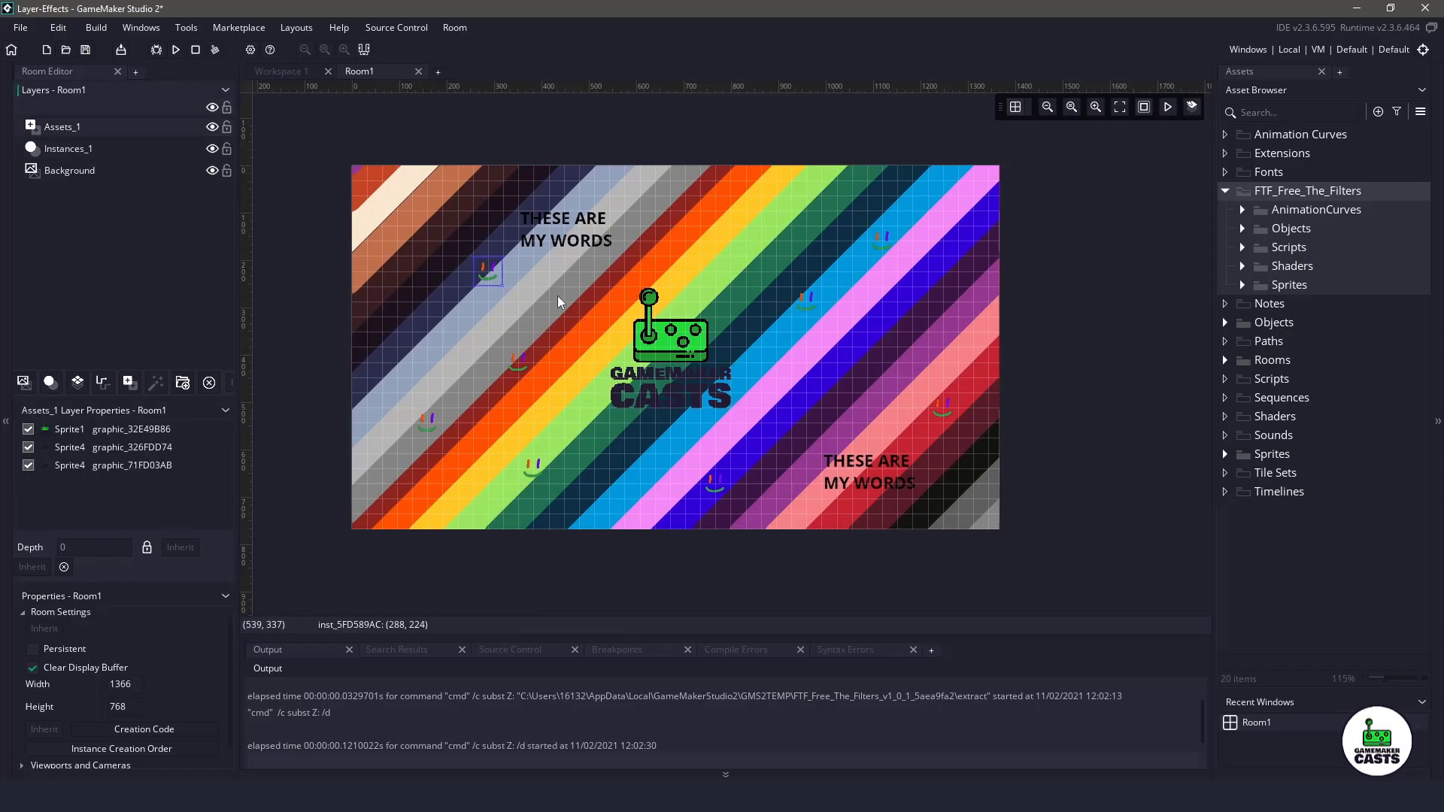
{"action": "left_click", "coordinate": [68, 172]}
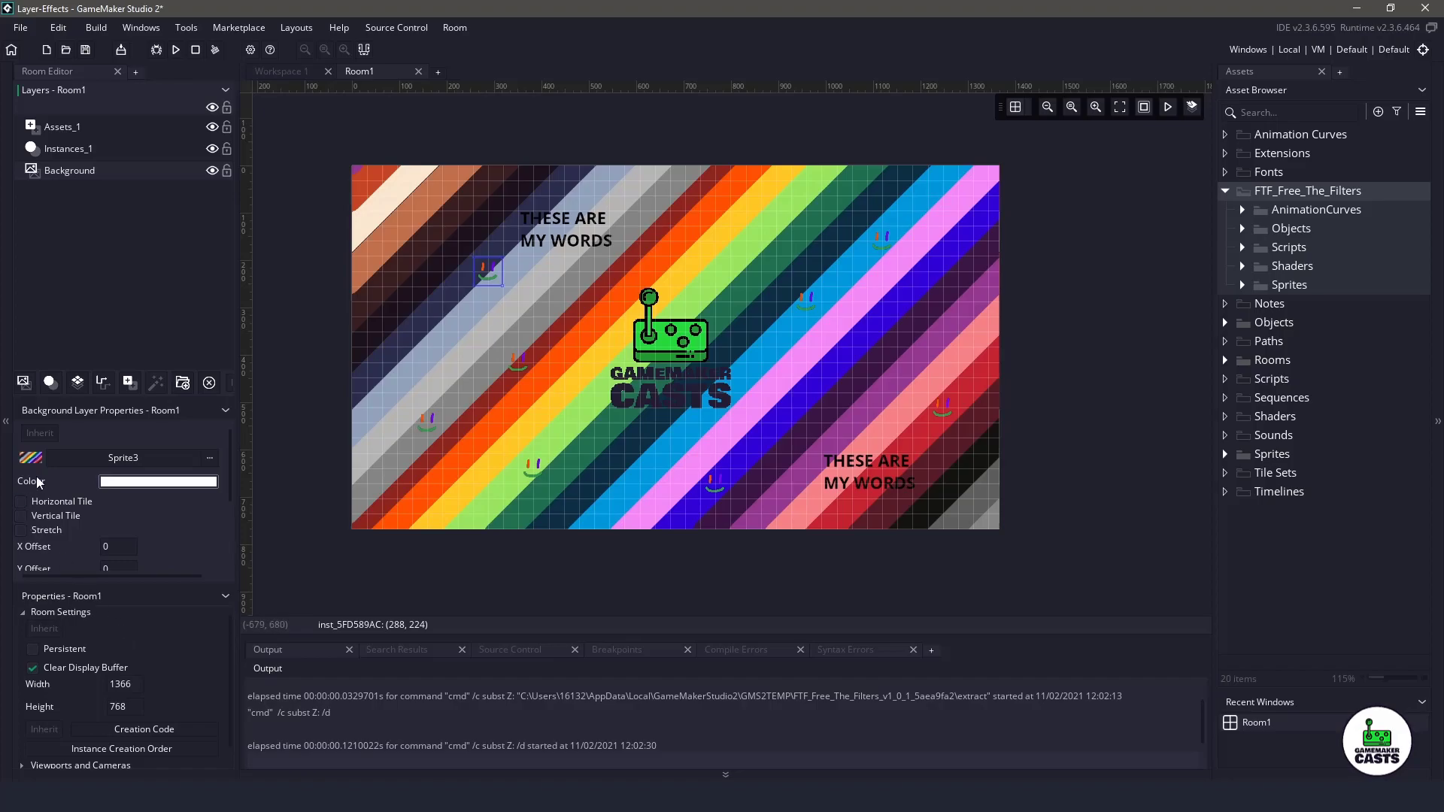
Add an Instances_2 layer and drag obj_FTF_pixelate from Objects > Children into it.
{"action": "left_click", "coordinate": [49, 383]}
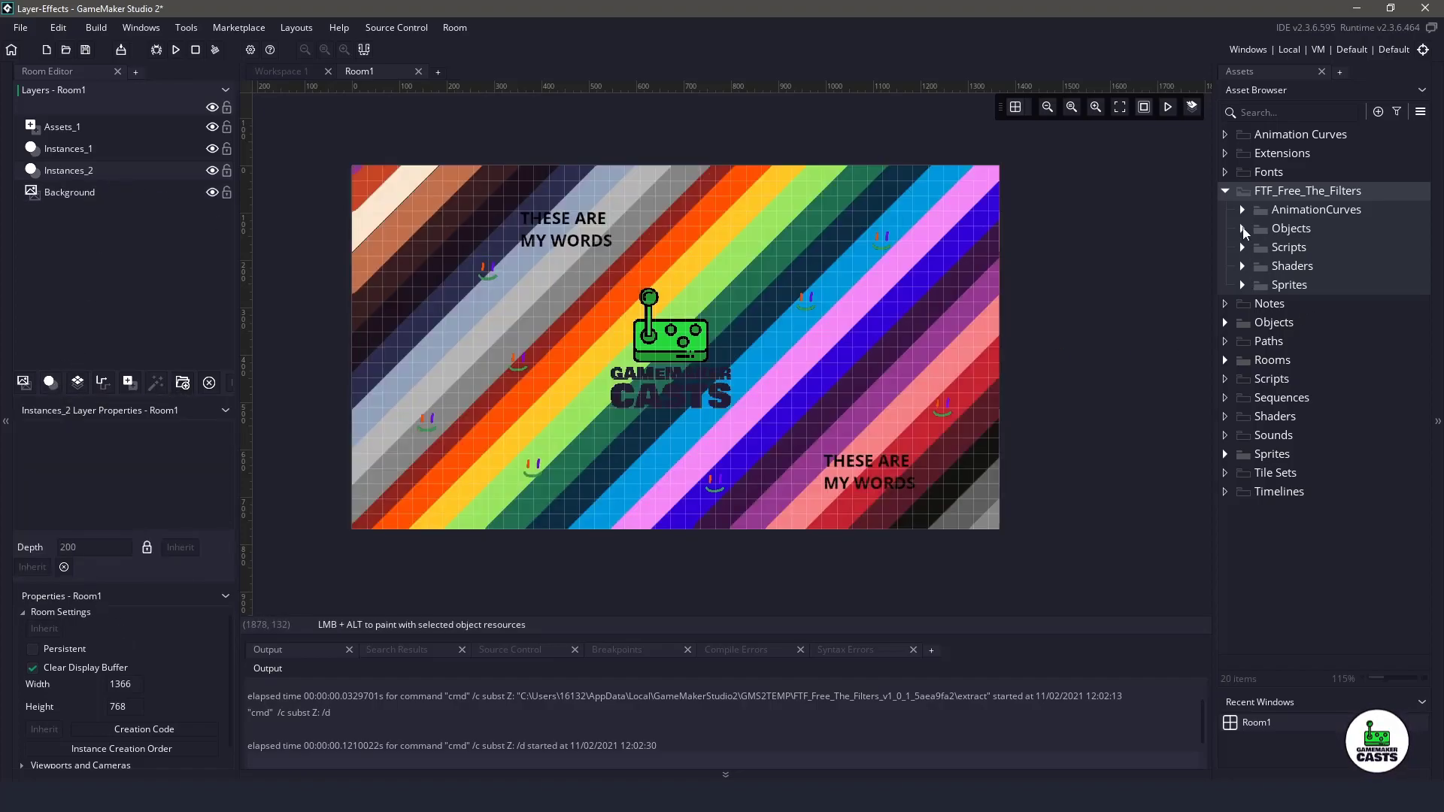
{"action": "left_click", "coordinate": [1243, 229]}
{"action": "left_click", "coordinate": [1260, 248]}
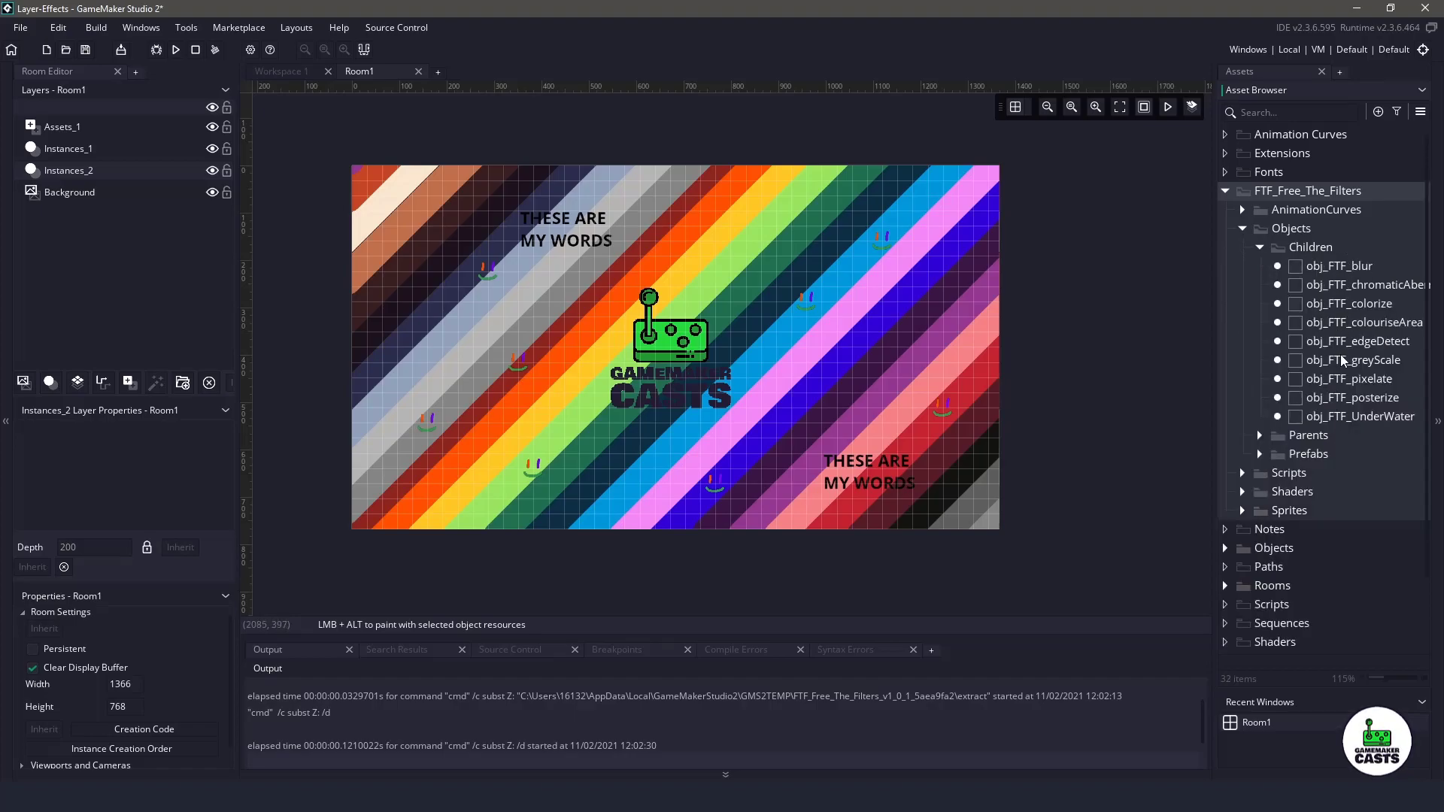
{"action": "left_click", "coordinate": [1344, 384]}
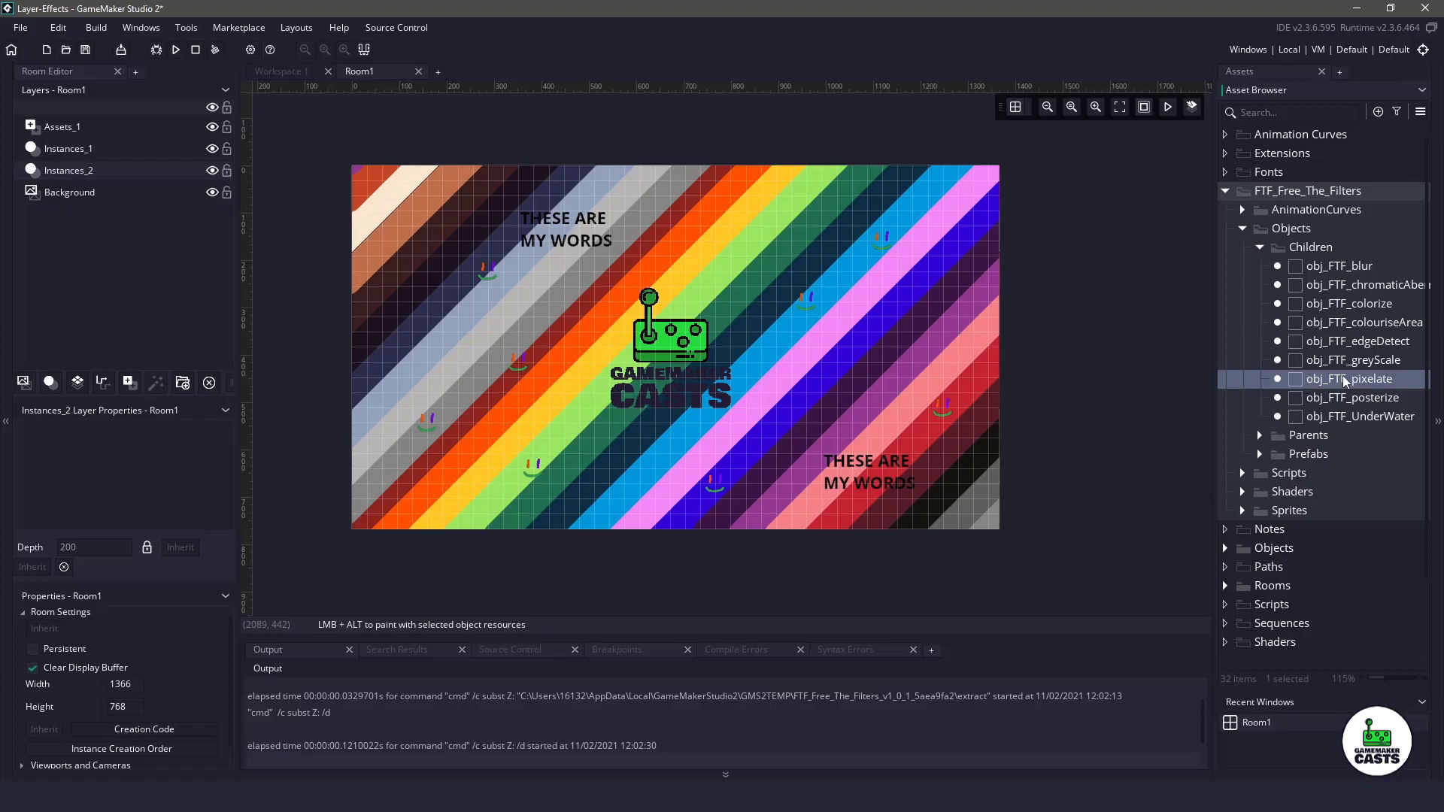
{"action": "left_click_drag", "start_coordinate": [1346, 384], "coordinate": [344, 172]}
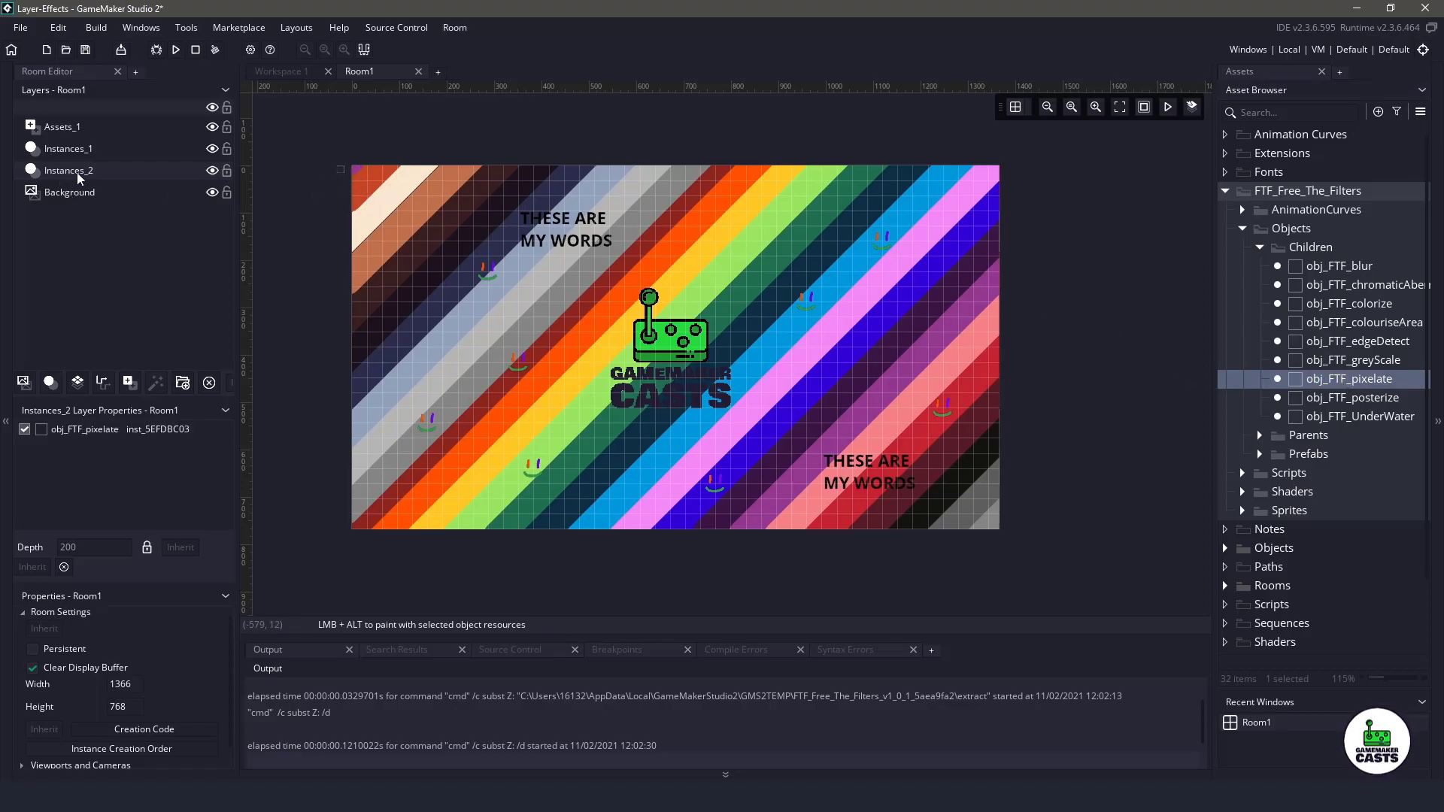
Check the pixelate instance's desired_cell_size variable, then run the game to preview it.
{"action": "double_click", "coordinate": [94, 436]}
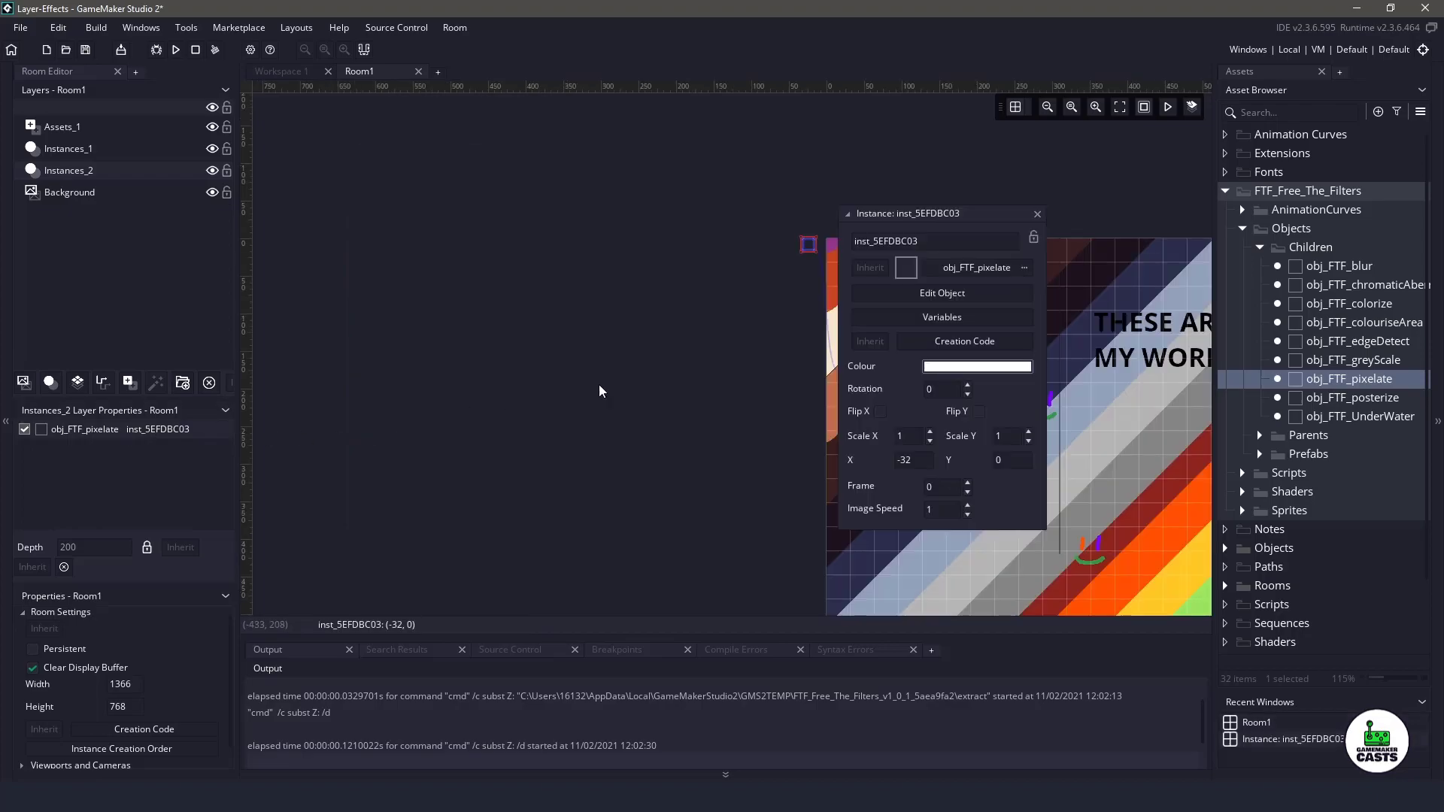
{"action": "left_click", "coordinate": [961, 321]}
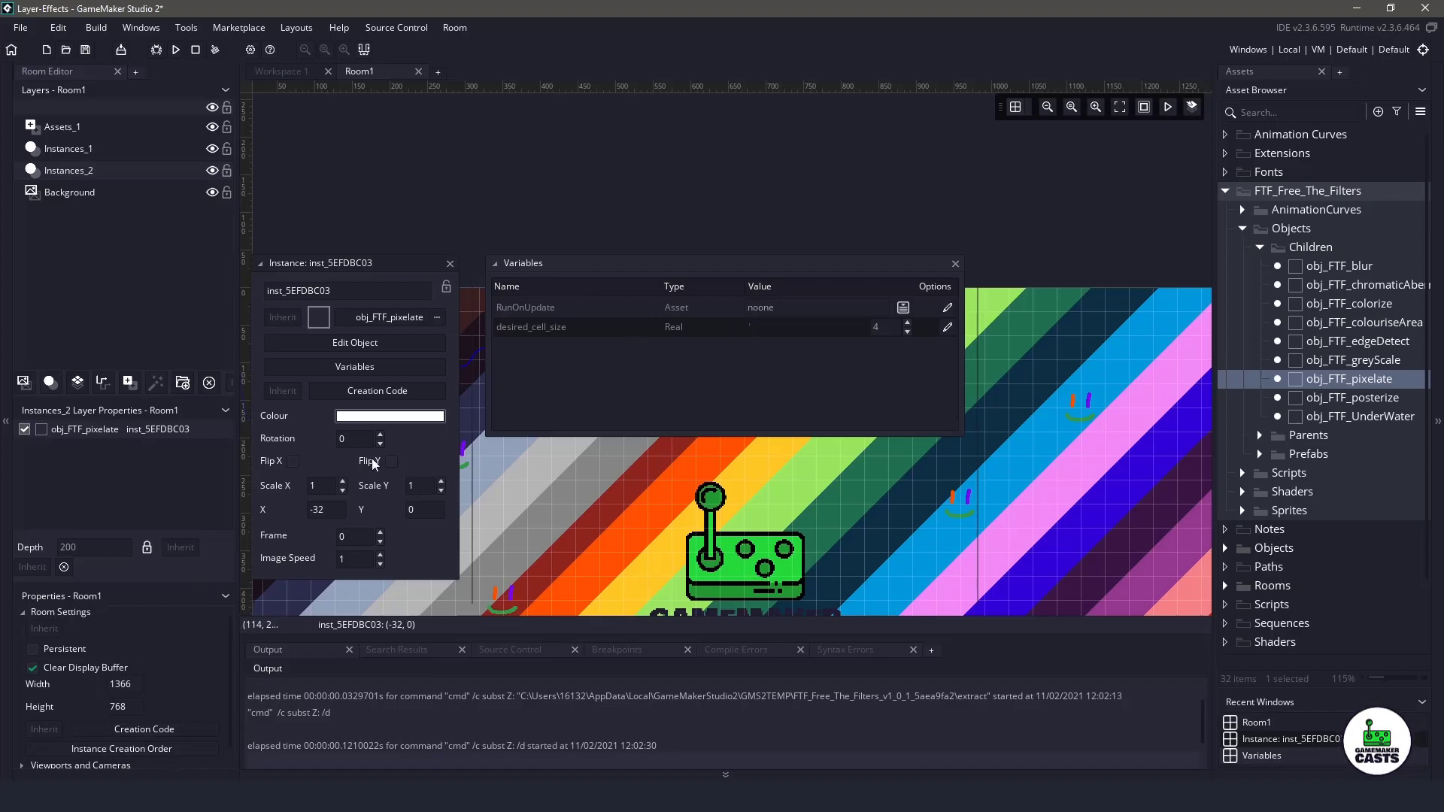
{"action": "left_click", "coordinate": [449, 264]}
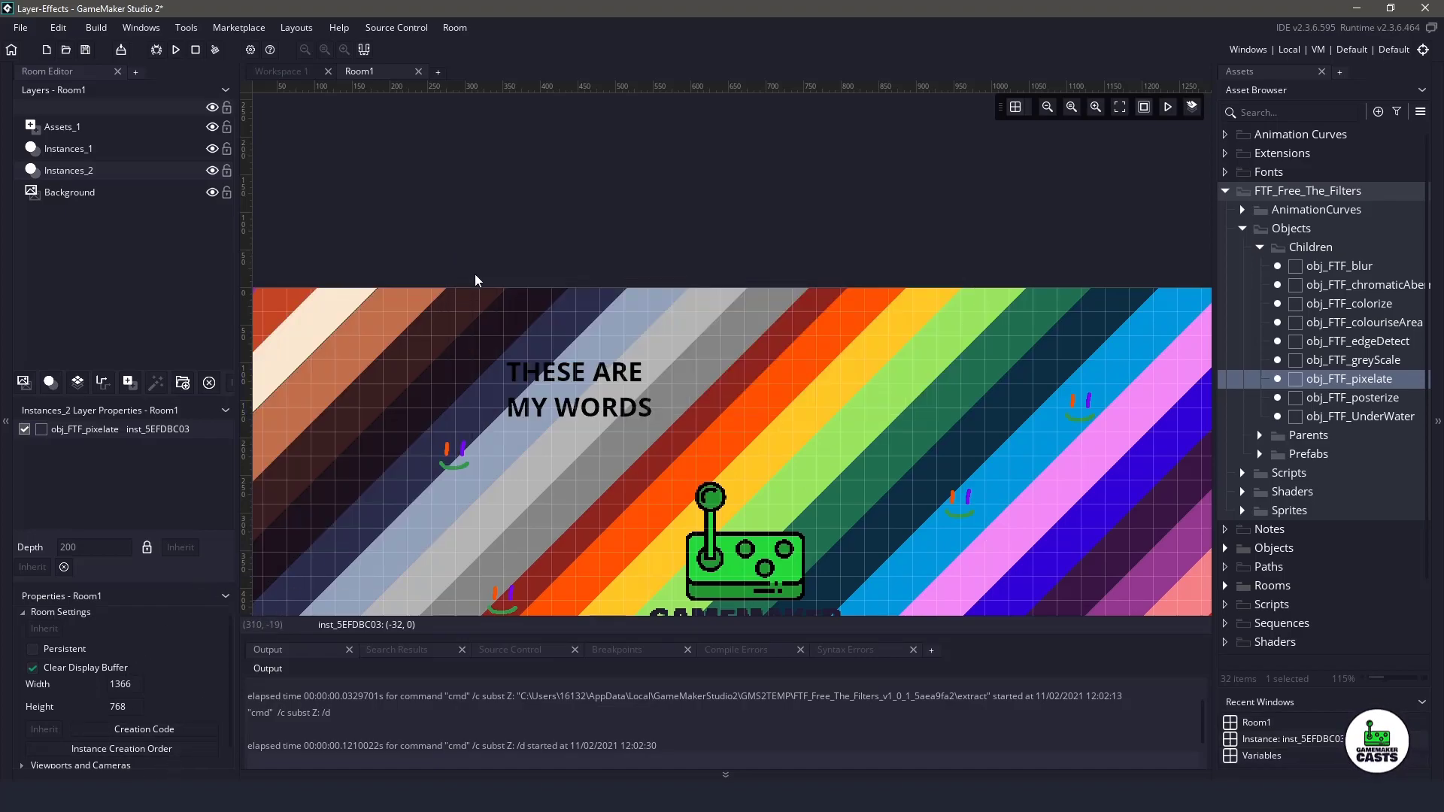
{"action": "key", "text": "F5"}
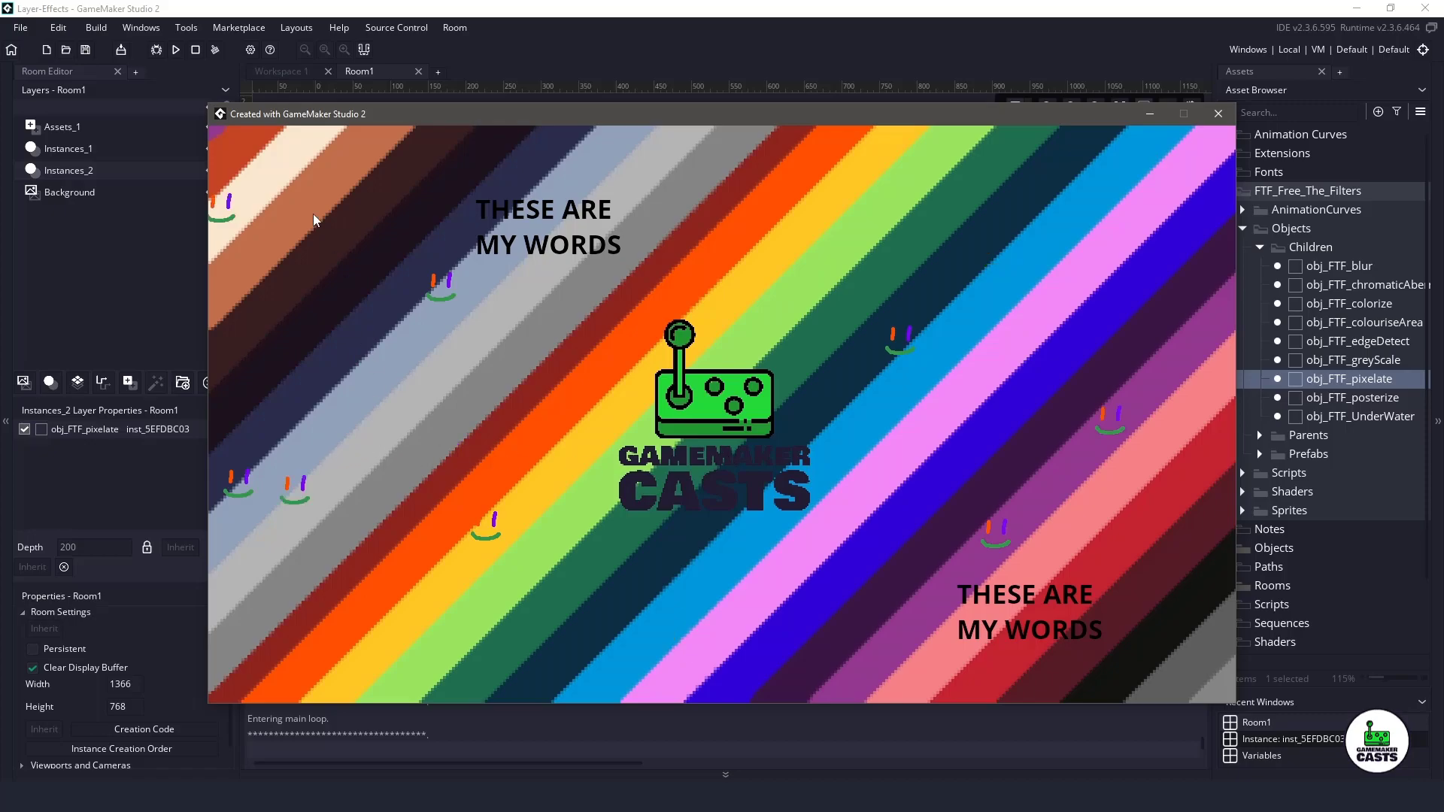
Raise the pixelate instance's desired_cell_size with the slider and rerun the game.
{"action": "left_click", "coordinate": [1217, 115]}
{"action": "double_click", "coordinate": [155, 437]}
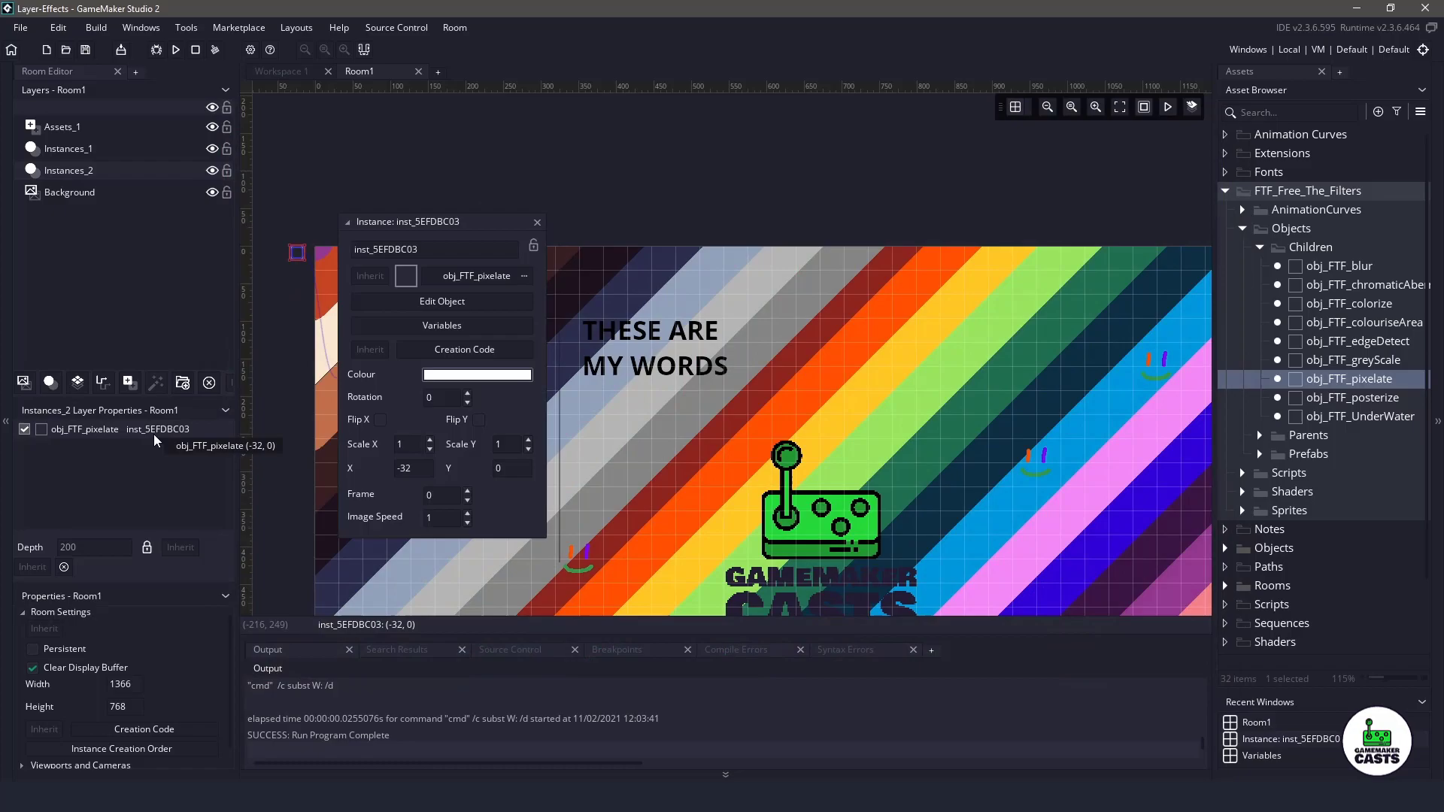
{"action": "left_click", "coordinate": [739, 321]}
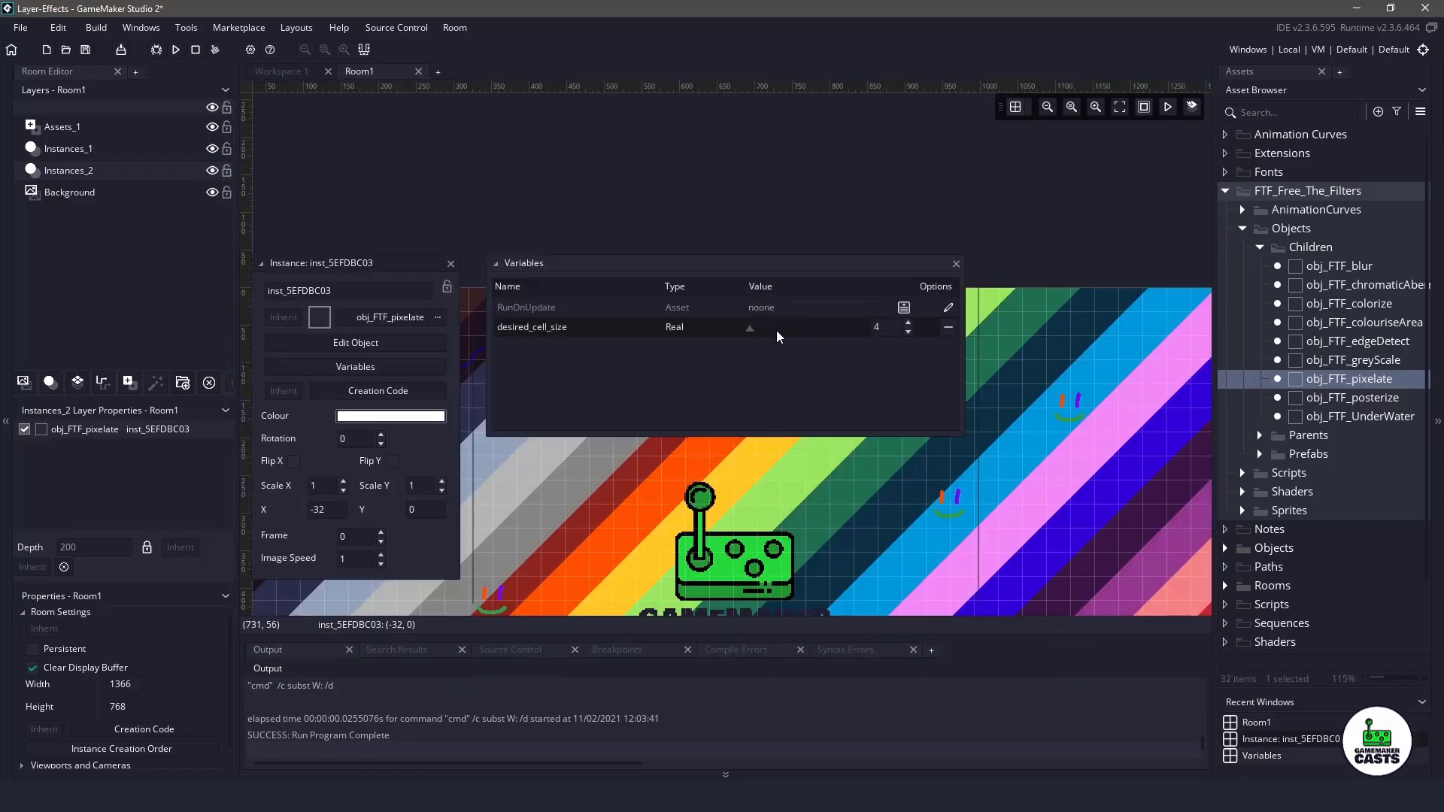
{"action": "left_click_drag", "start_coordinate": [760, 335], "coordinate": [803, 327]}
{"action": "left_click", "coordinate": [493, 227]}
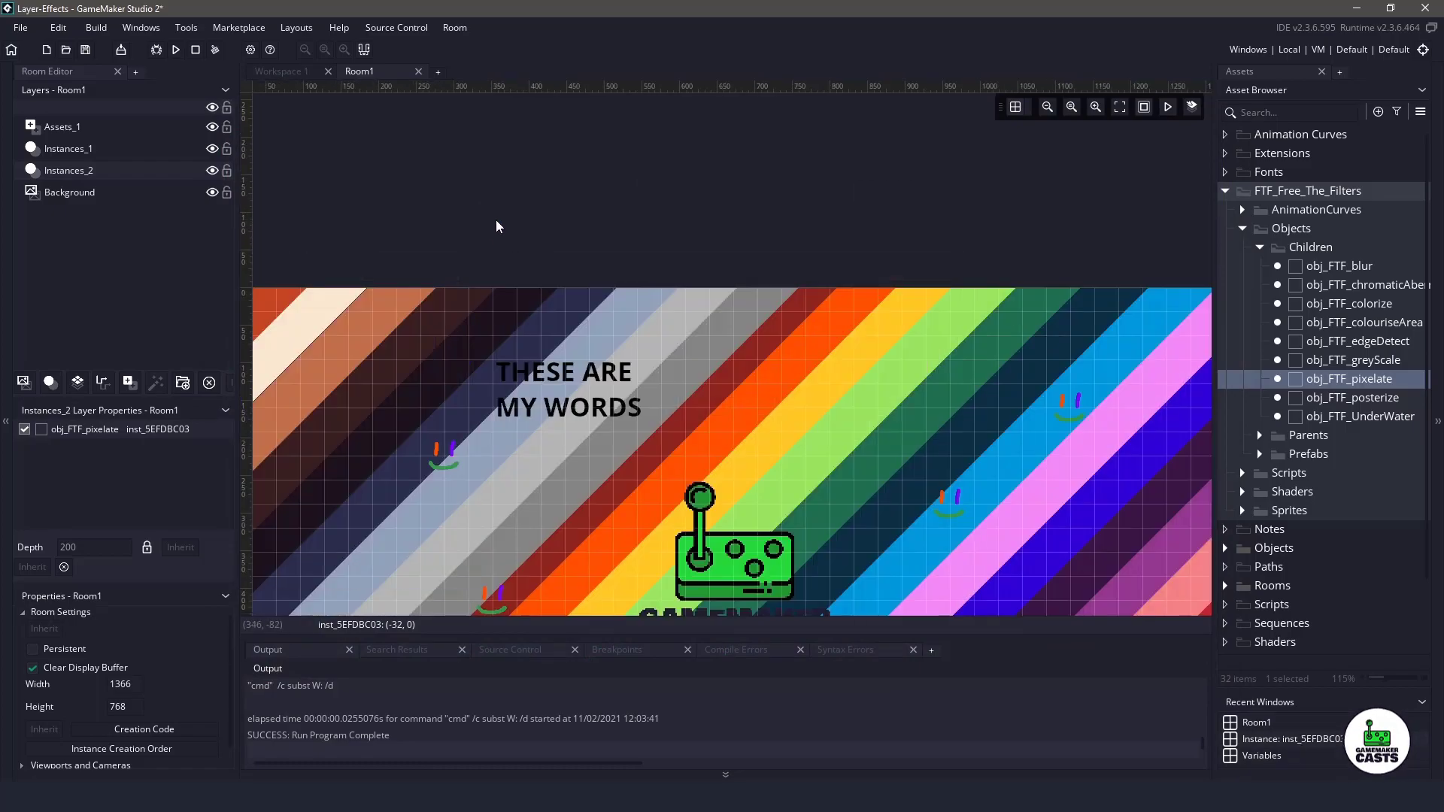
{"action": "key", "text": "F5"}
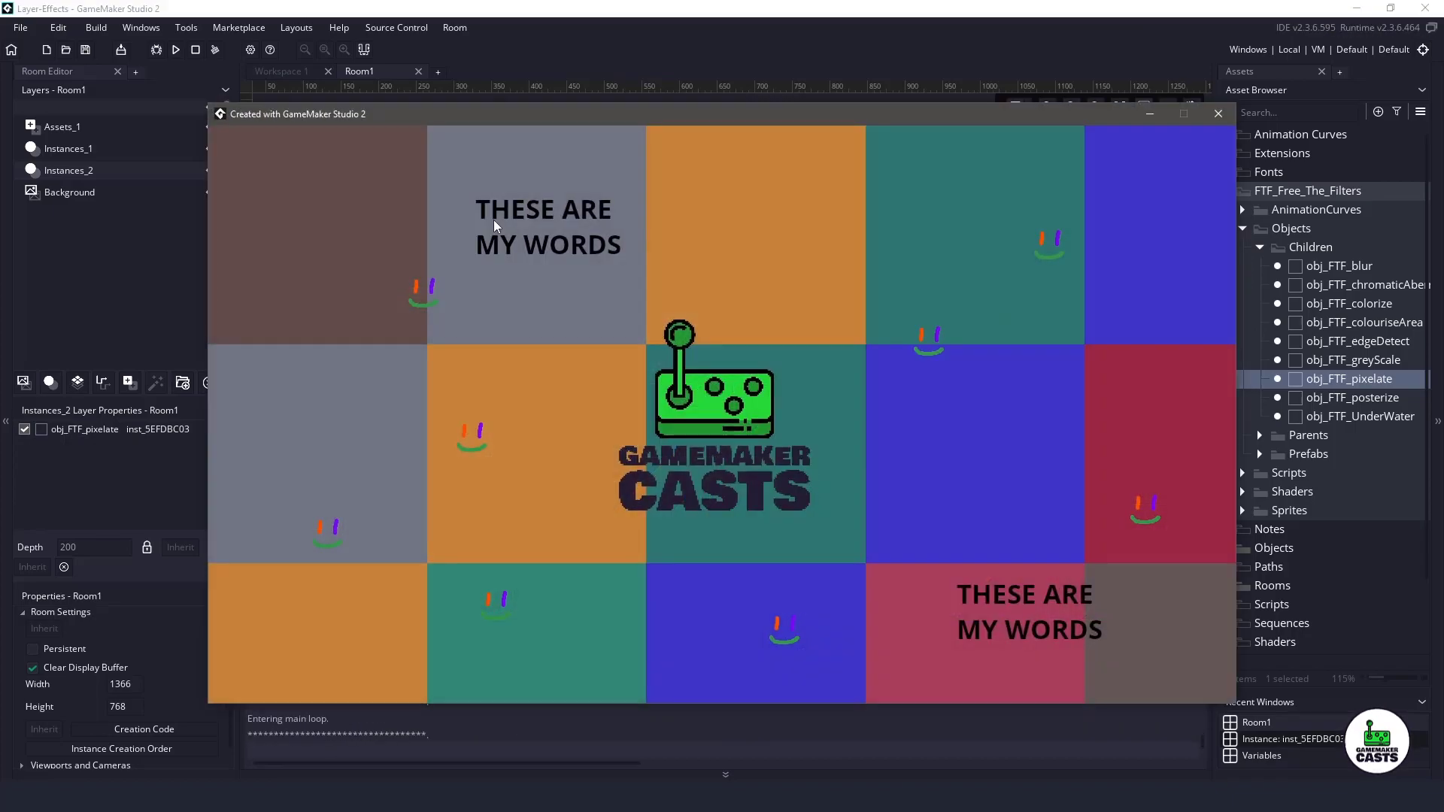
{"action": "left_click", "coordinate": [1212, 118]}
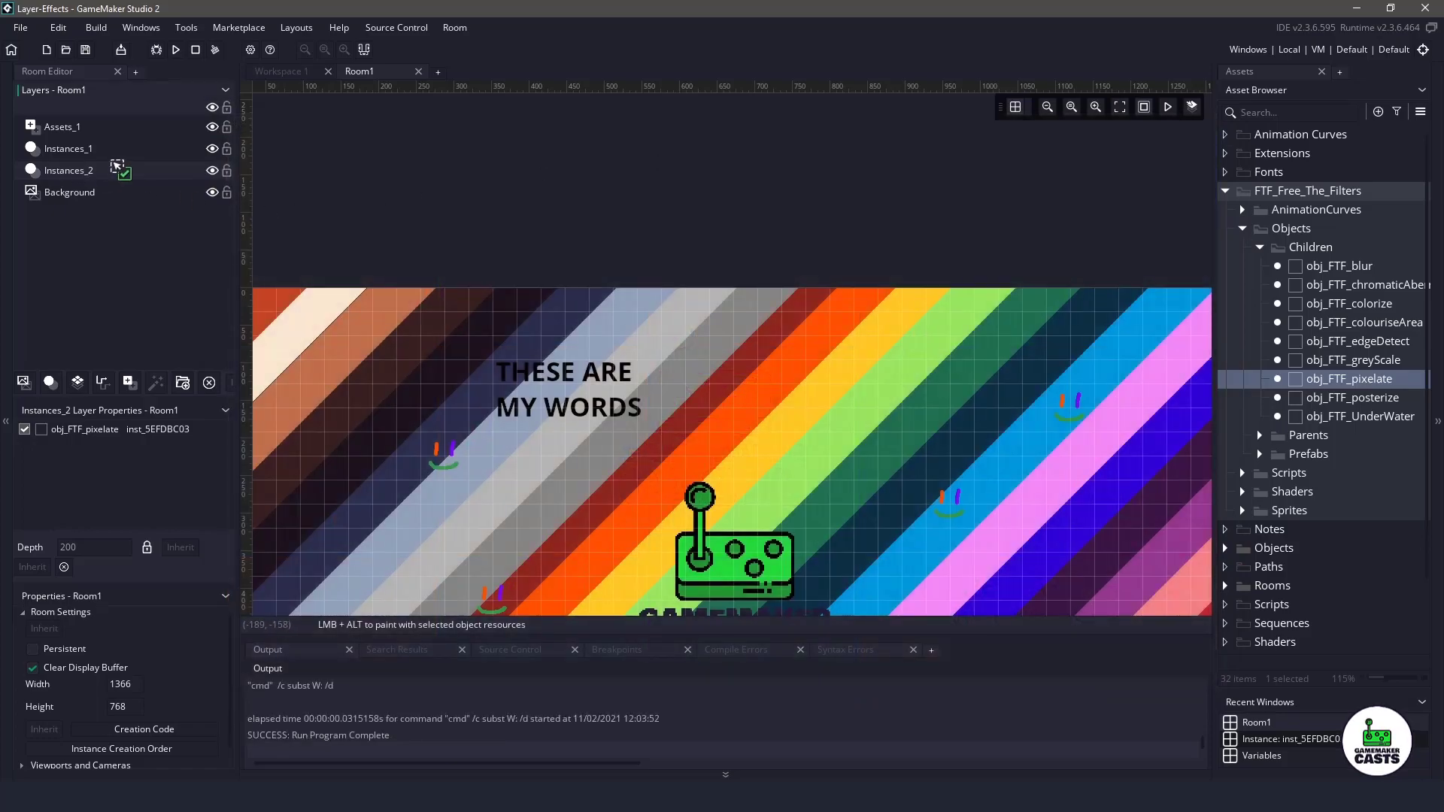
Move the Instances_2 pixelate layer above Instances_1 and test-run the game.
{"action": "left_click_drag", "start_coordinate": [116, 165], "coordinate": [138, 148]}
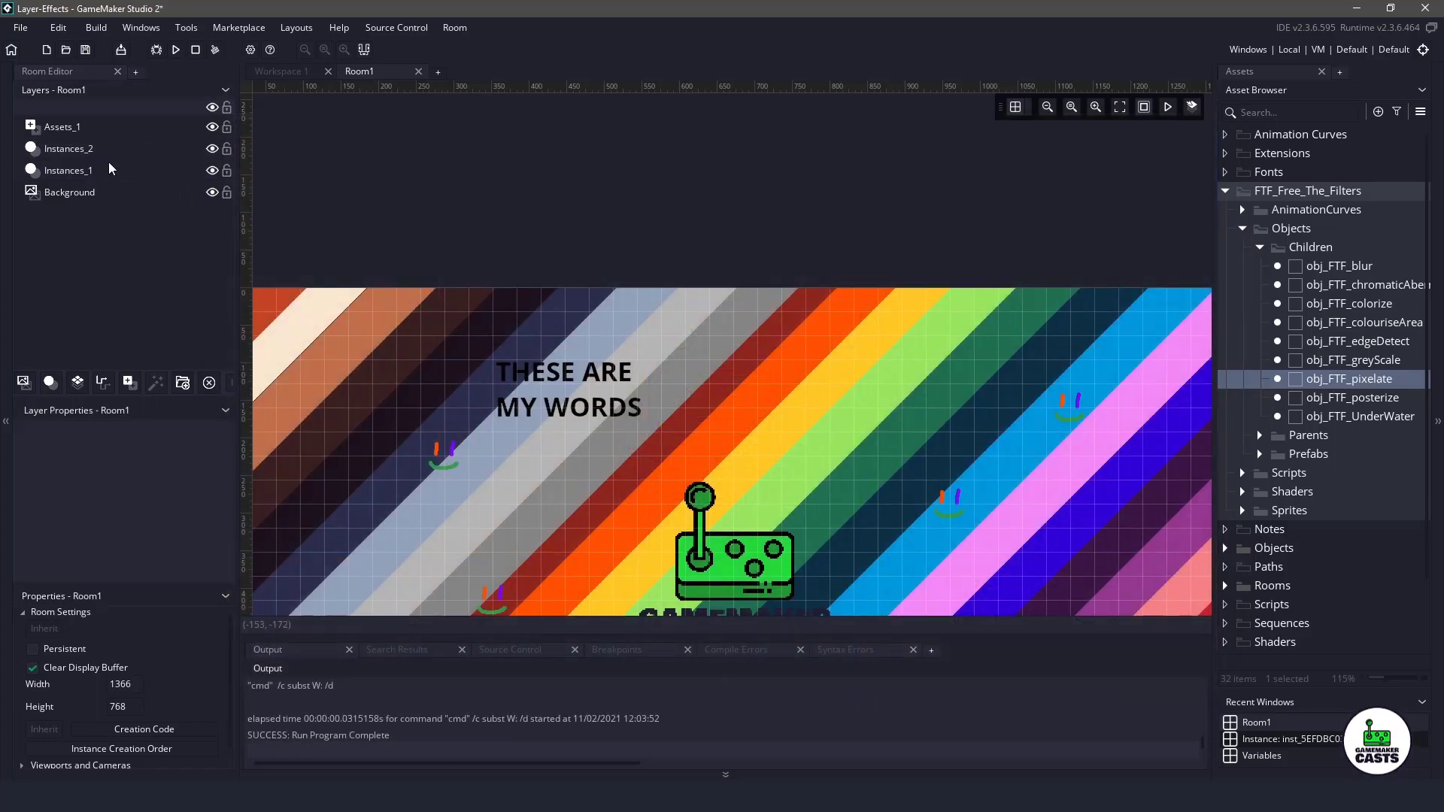
{"action": "key", "text": "F5"}
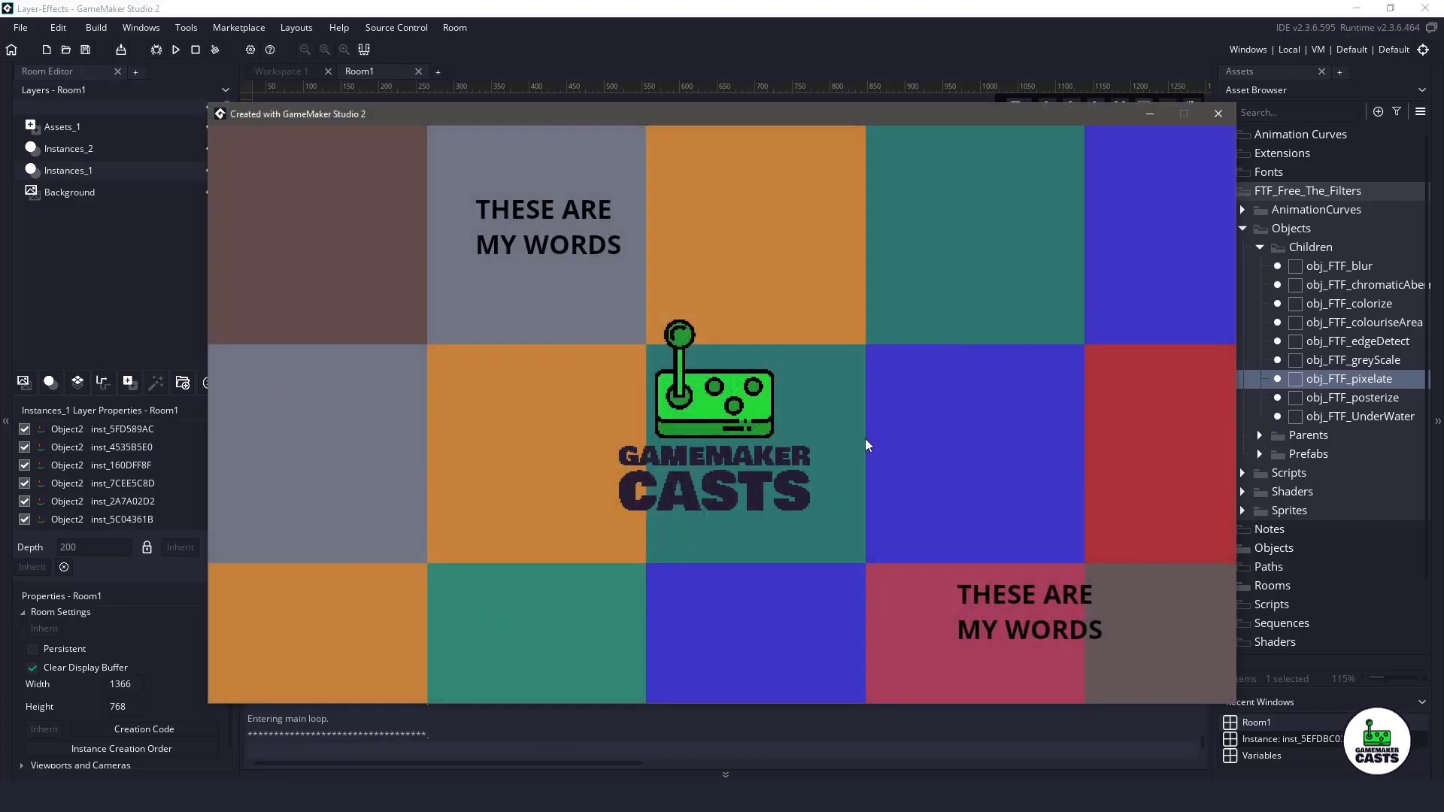
{"action": "left_click", "coordinate": [1217, 118]}
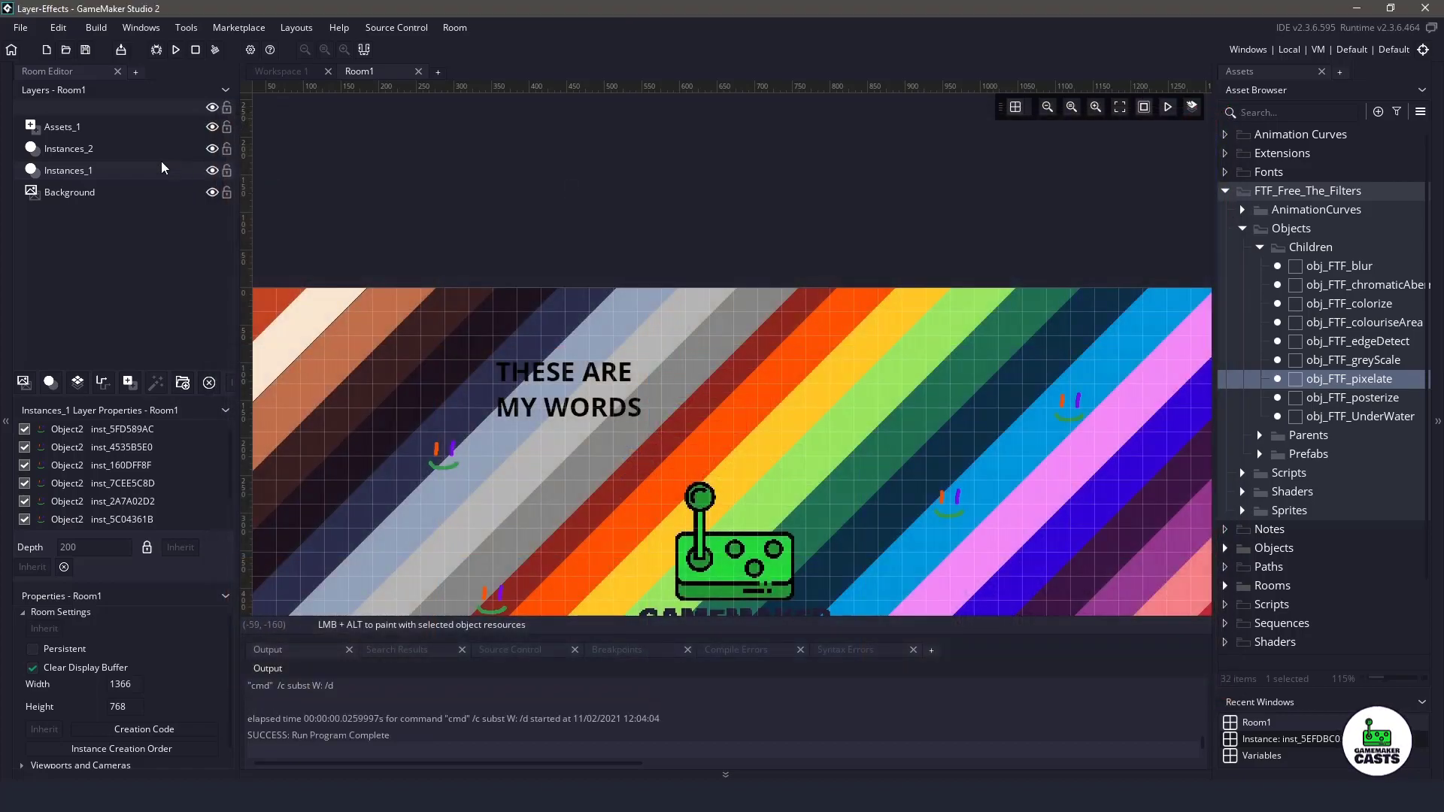
Set the pixelate desired_cell_size back to 4 and rerun the game.
{"action": "left_click", "coordinate": [113, 148]}
{"action": "double_click", "coordinate": [99, 430]}
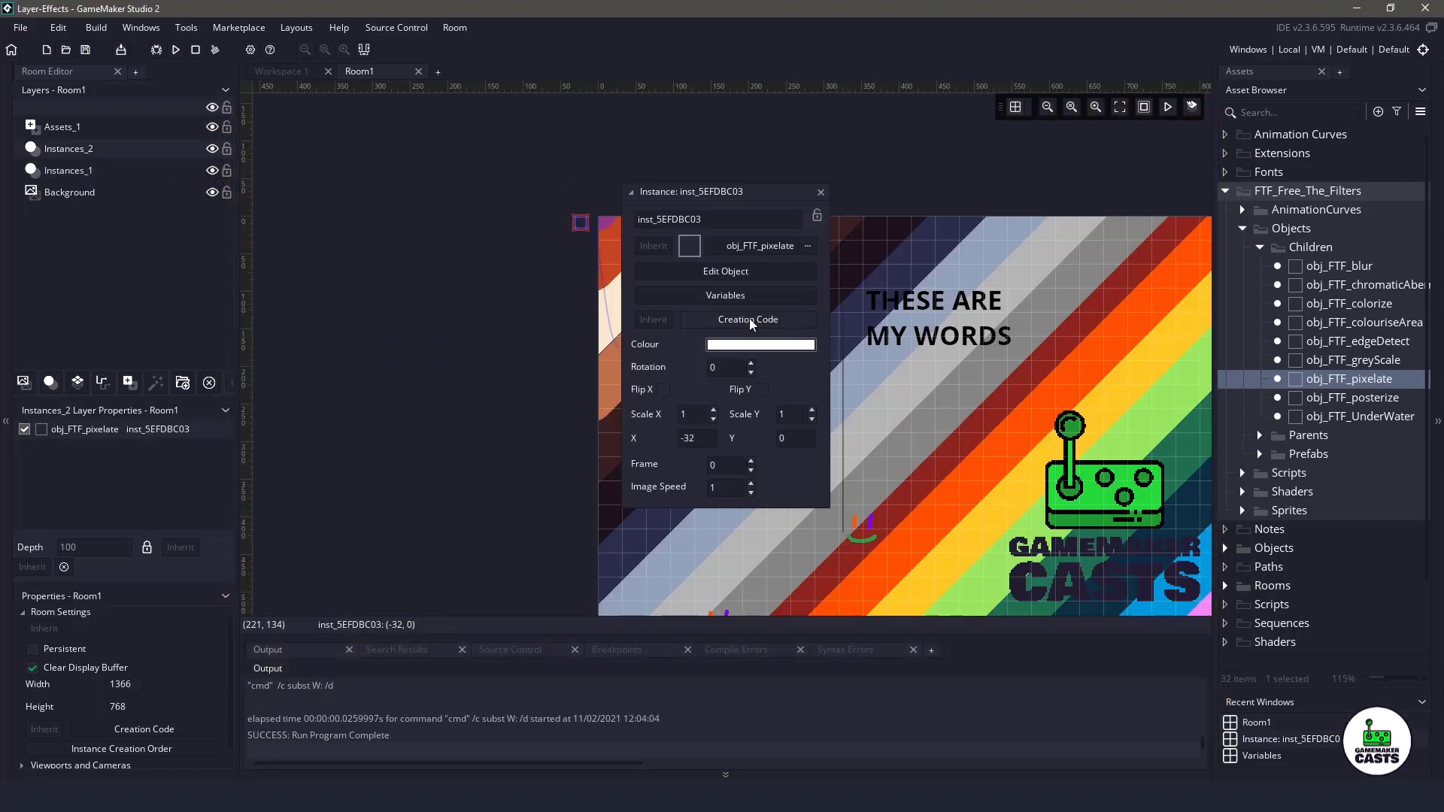
{"action": "left_click", "coordinate": [355, 367]}
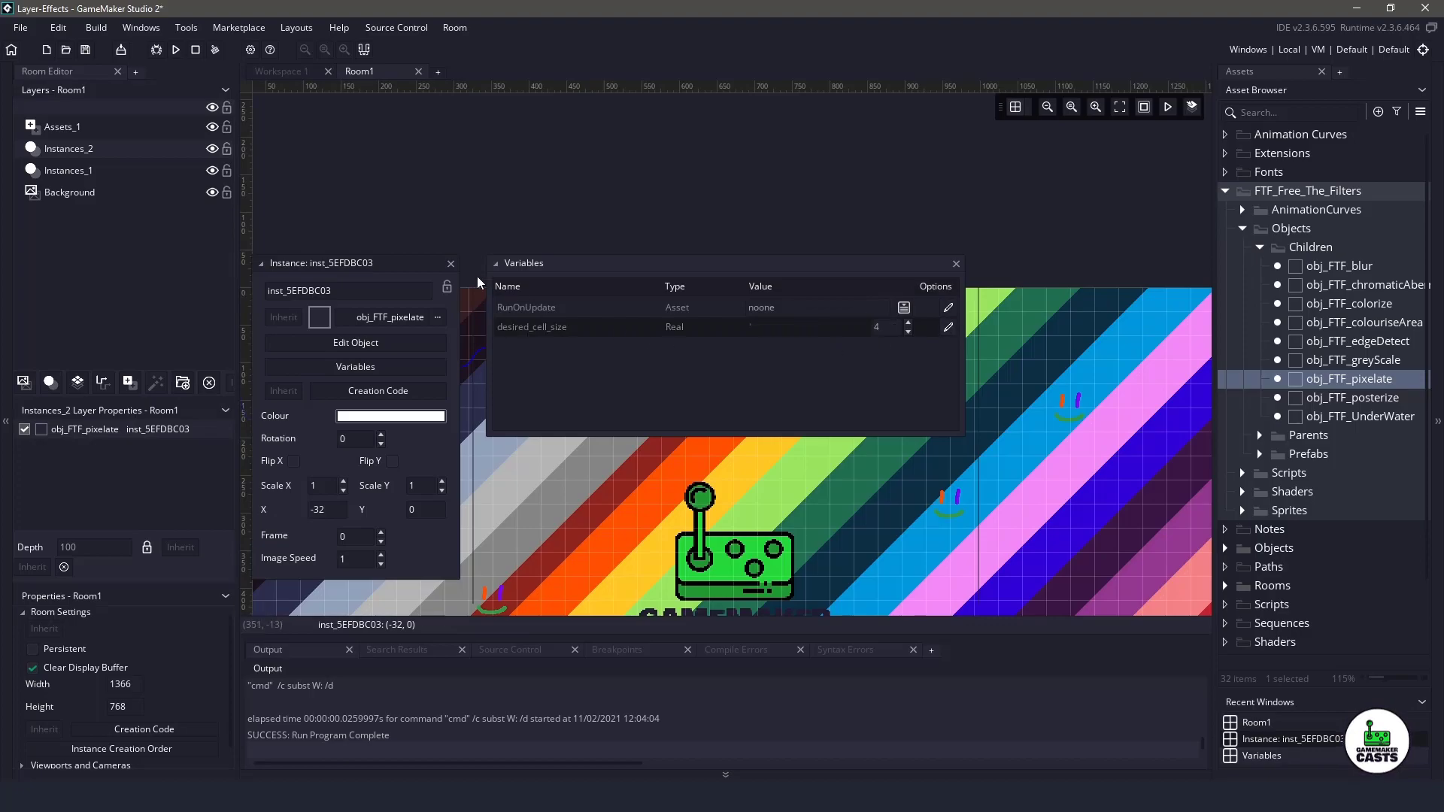
{"action": "left_click", "coordinate": [450, 262]}
{"action": "key", "text": "F5"}
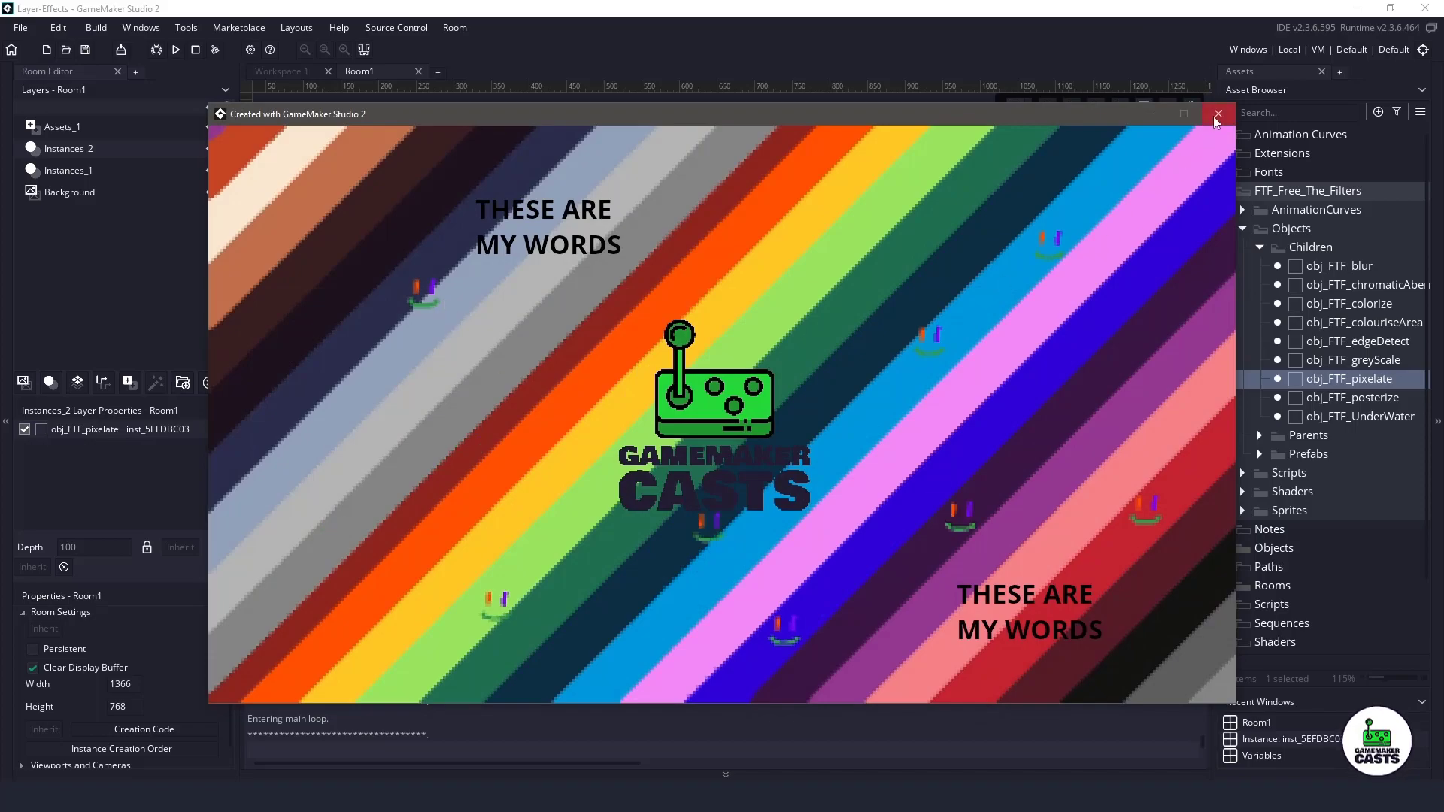
{"action": "left_click", "coordinate": [1219, 118]}
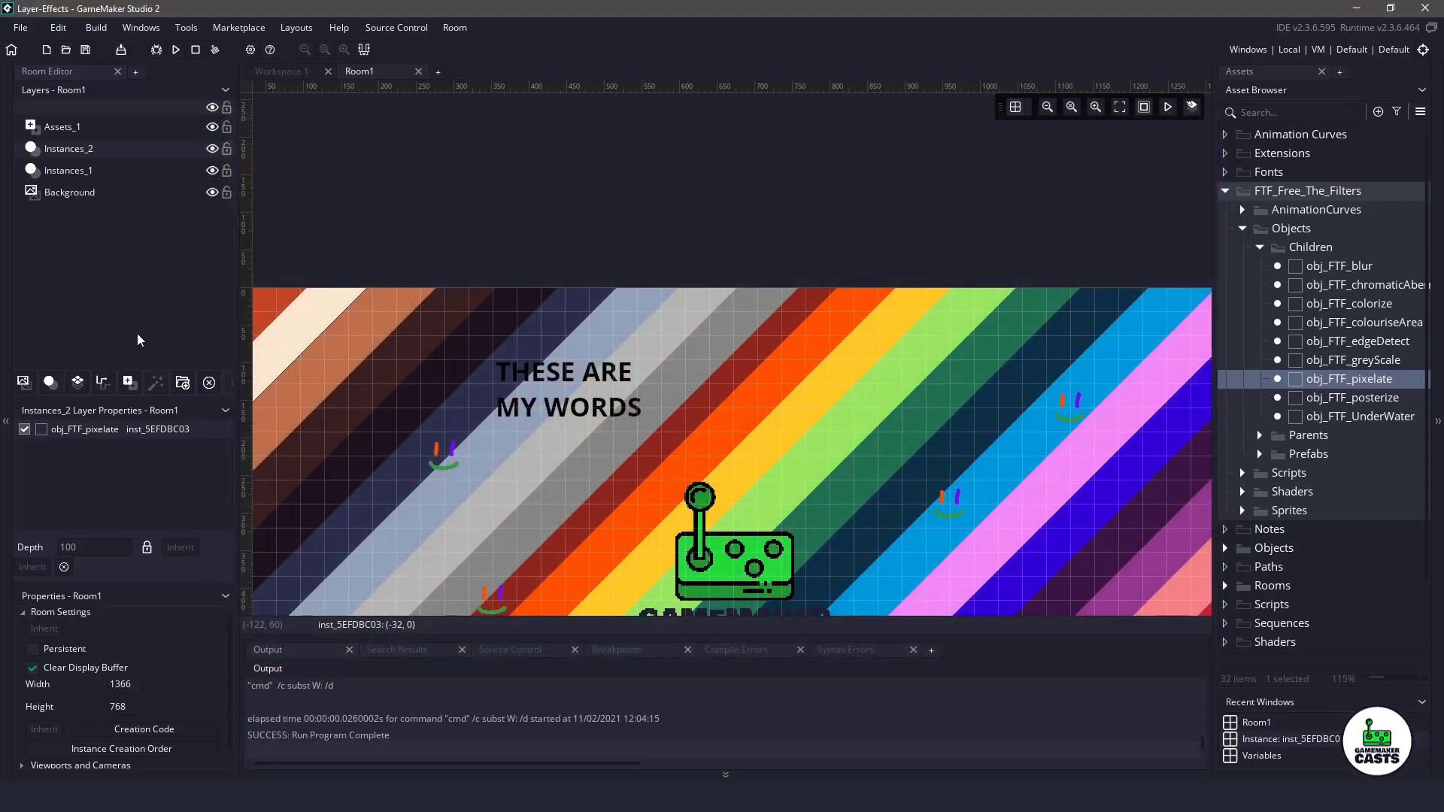
Replace the pixelate instance on Instances_2 with an obj_FTF_UnderWater instance at the top-left.
{"action": "left_click", "coordinate": [91, 170]}
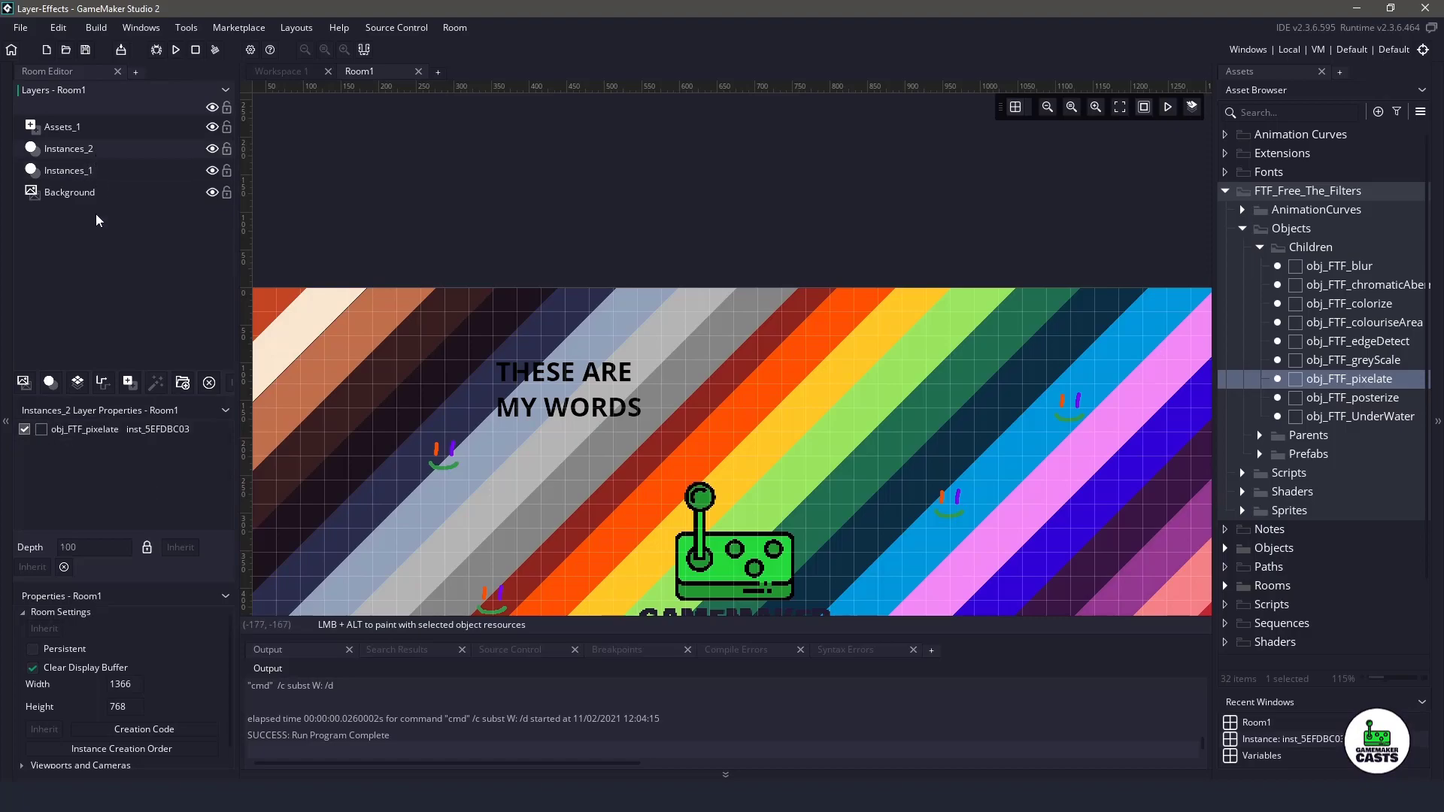
{"action": "left_click", "coordinate": [80, 430]}
{"action": "key", "text": "Delete"}
{"action": "left_click", "coordinate": [1365, 416]}
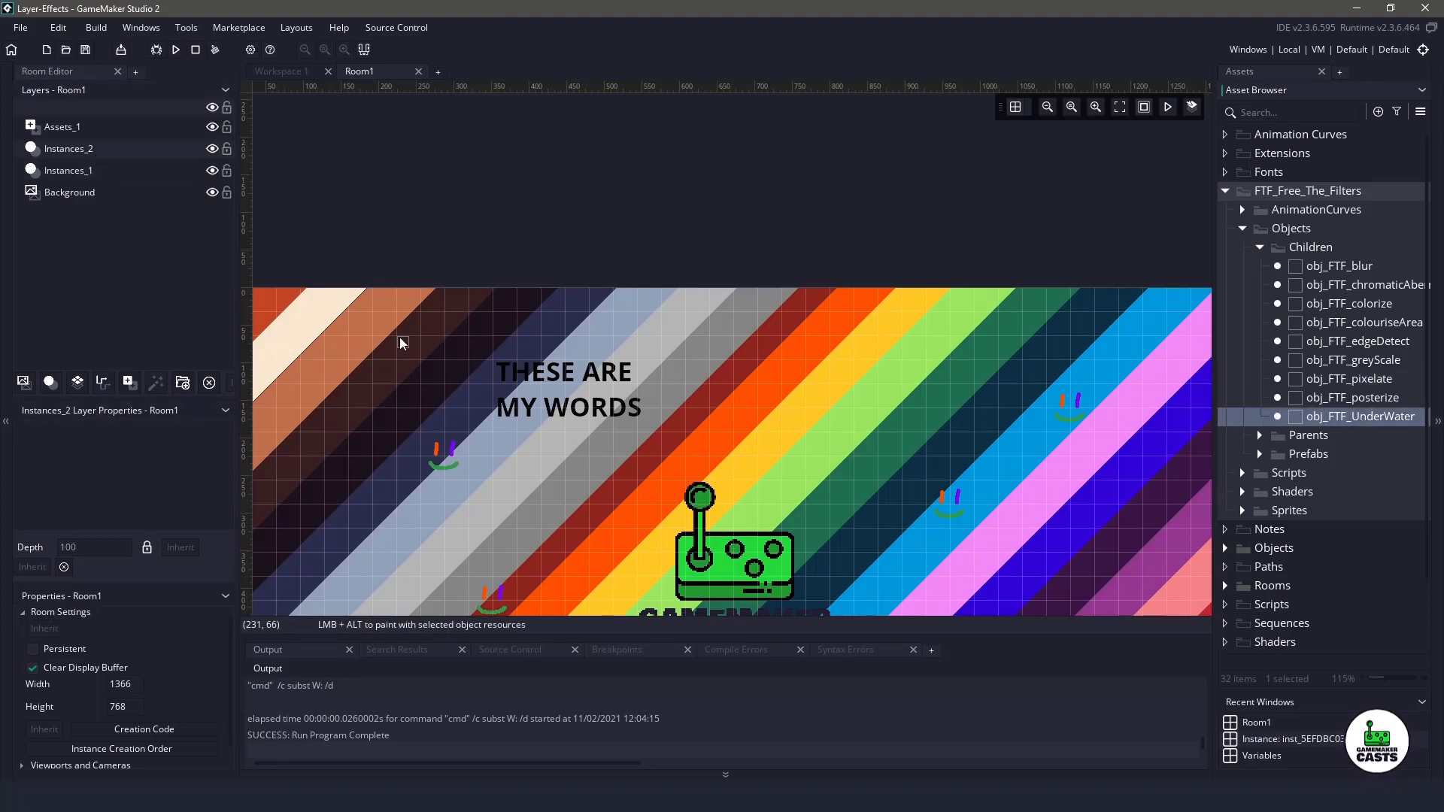
{"action": "middle_click_drag", "start_coordinate": [404, 338], "coordinate": [621, 339]}
{"action": "left_click", "coordinate": [429, 294], "text": "alt"}
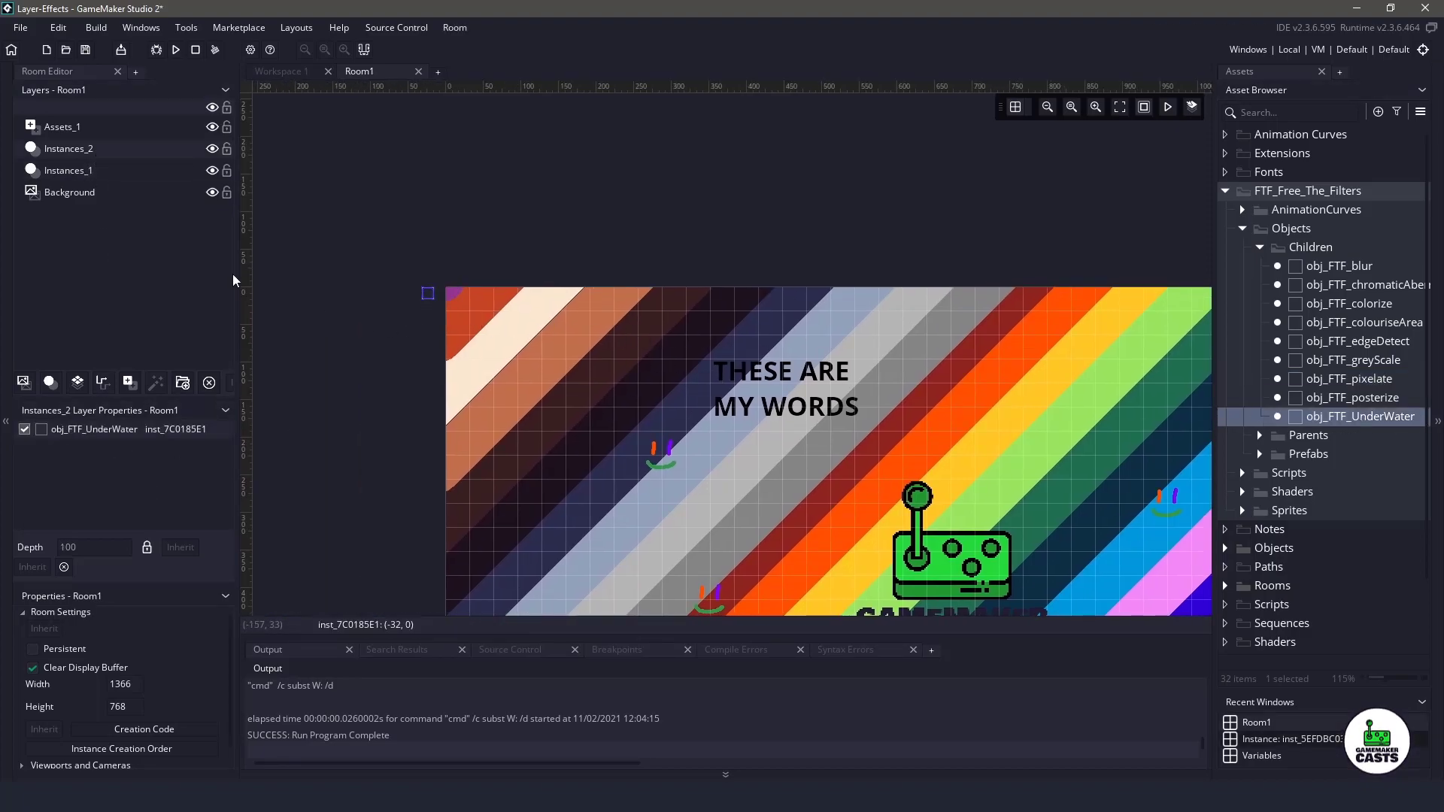
{"action": "left_click", "coordinate": [81, 175]}
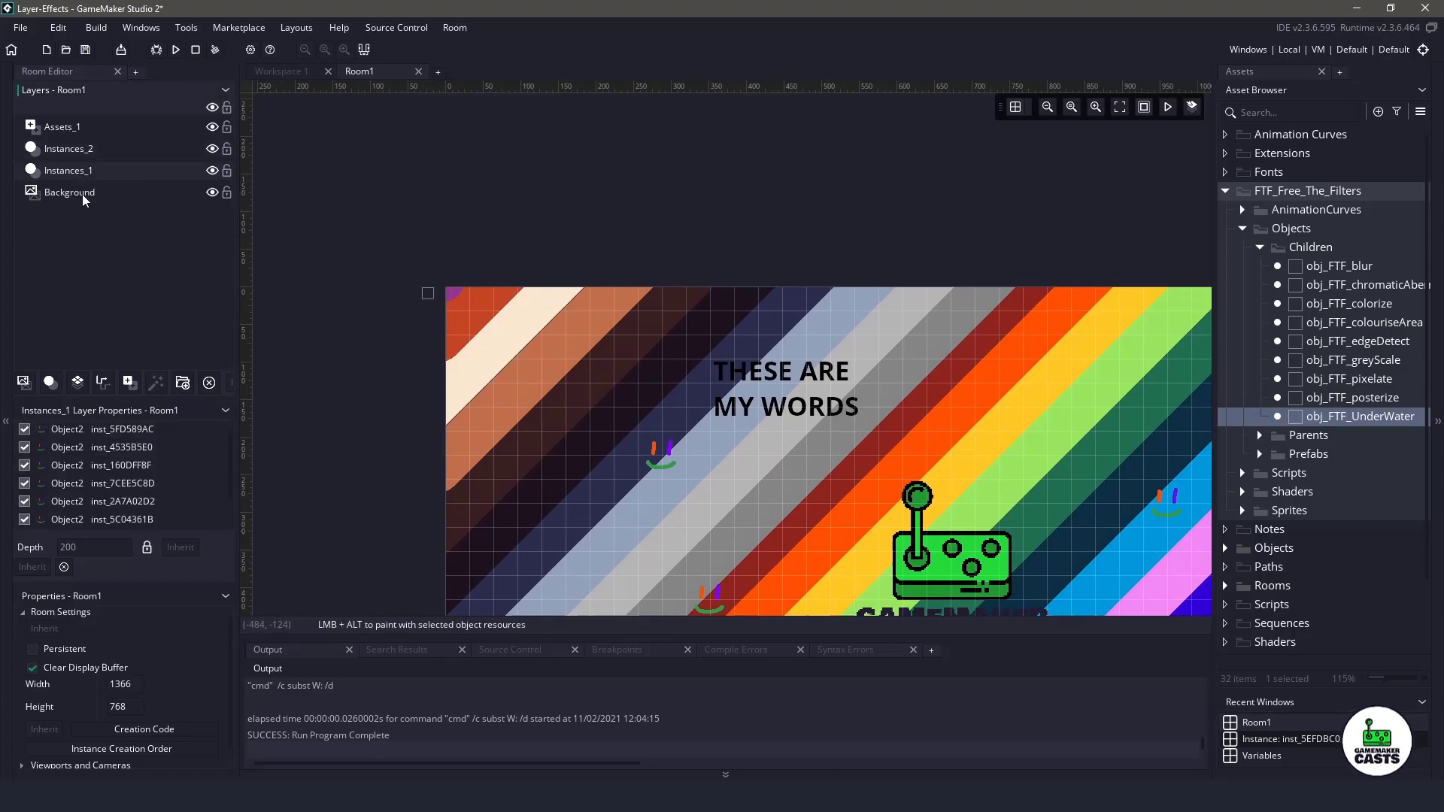
{"action": "left_click", "coordinate": [84, 196]}
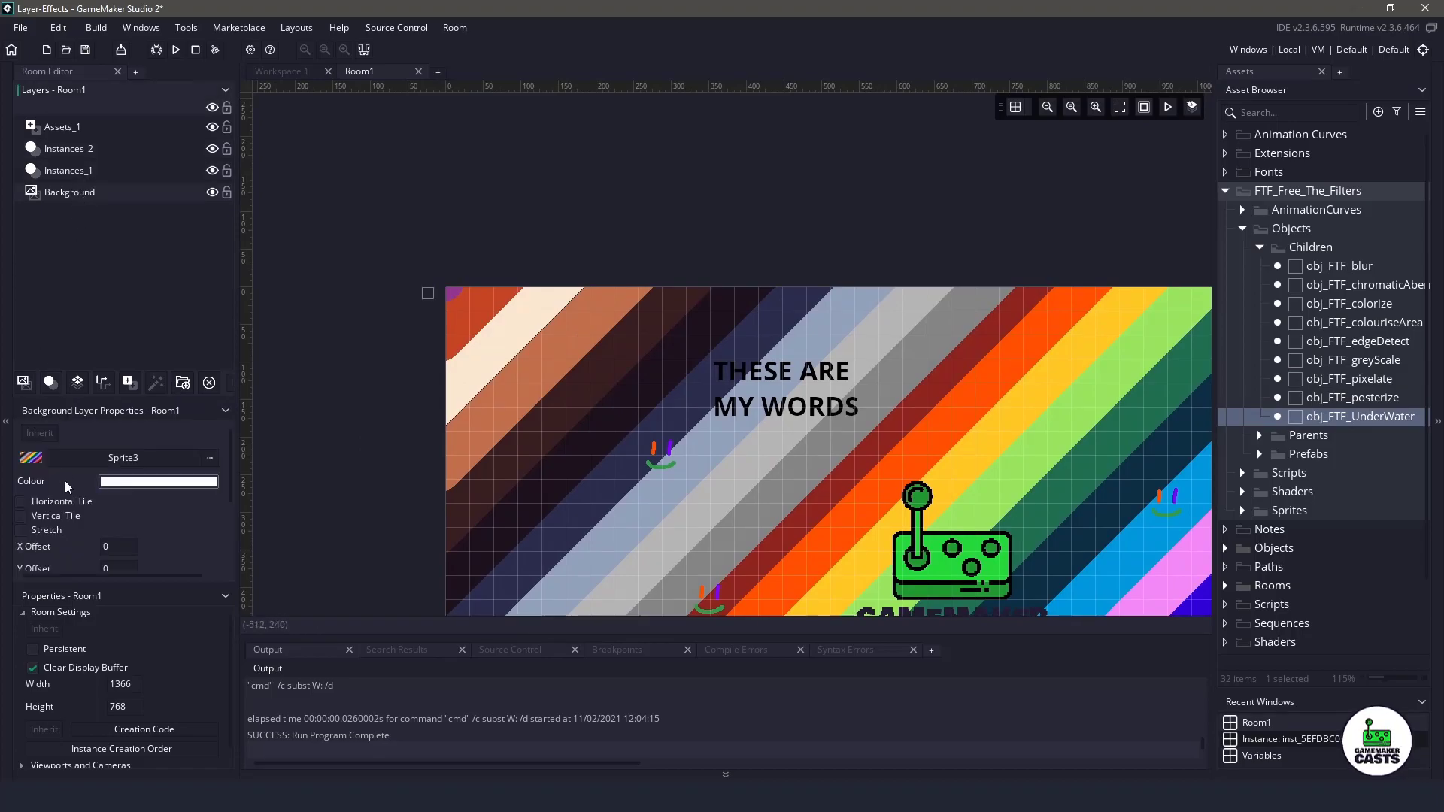
Add an Instances_3 layer with a colorize instance tinted blue, then run the game.
{"action": "left_click", "coordinate": [73, 149]}
{"action": "left_click", "coordinate": [50, 383]}
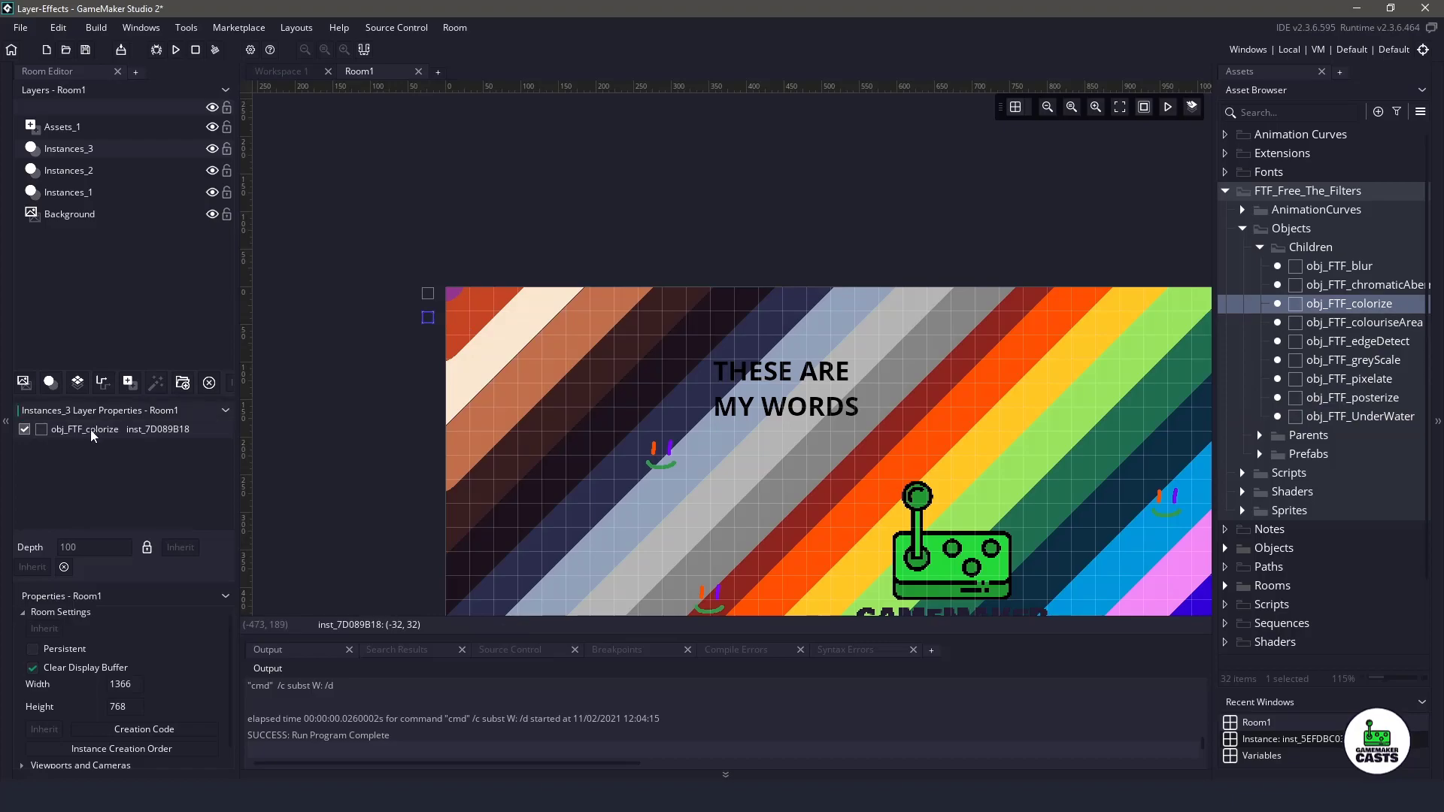
{"action": "double_click", "coordinate": [84, 430]}
{"action": "left_click", "coordinate": [730, 299]}
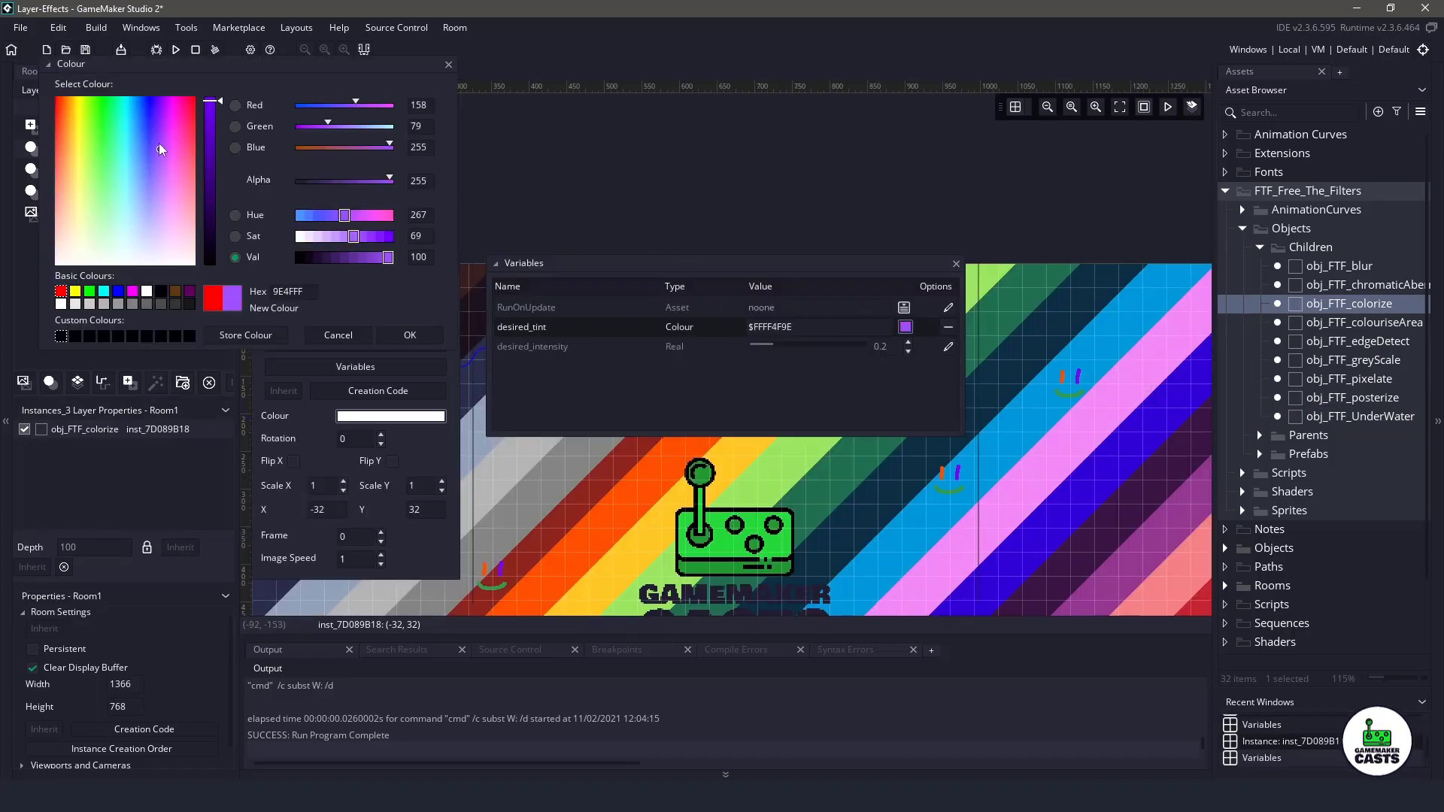
{"action": "left_click", "coordinate": [424, 338]}
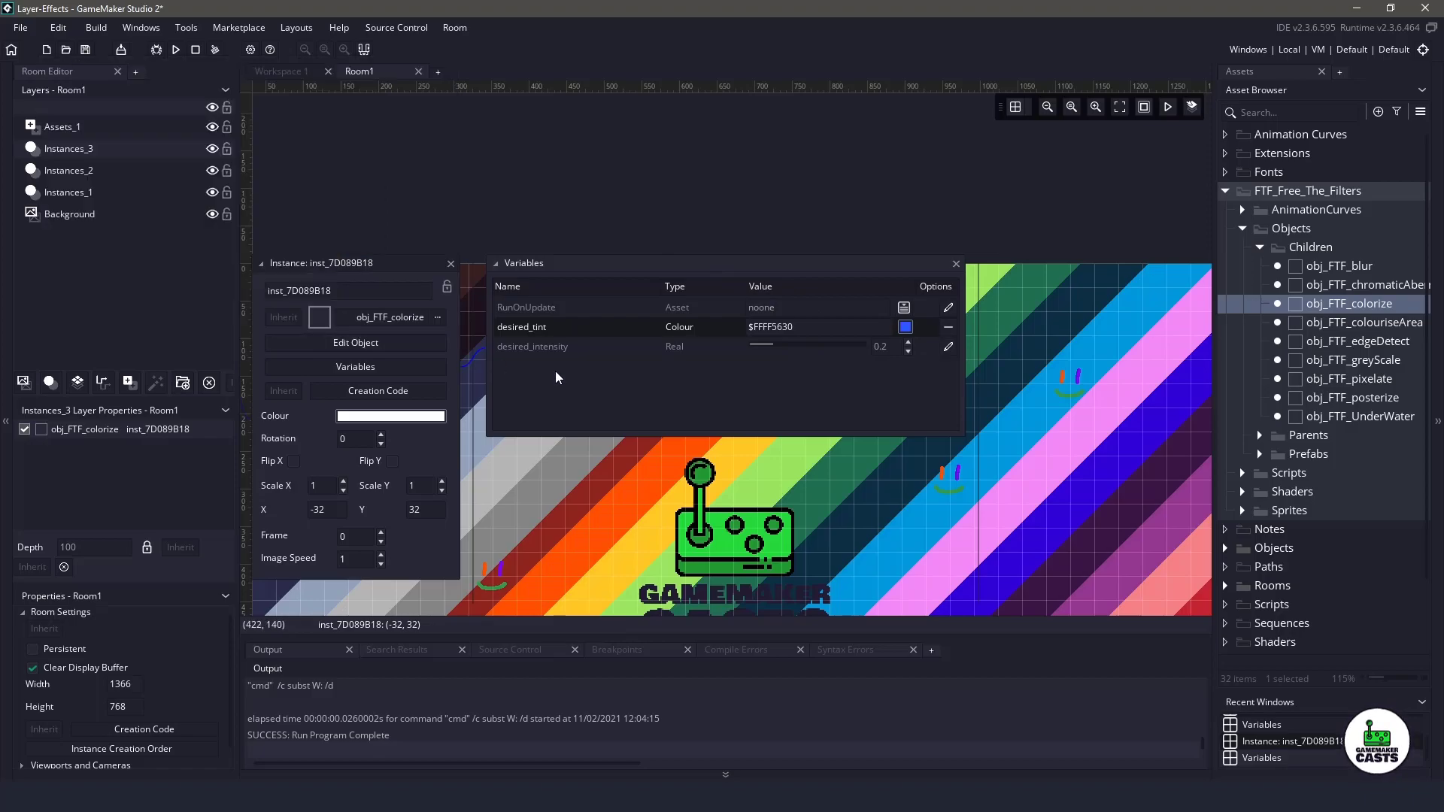
{"action": "key", "text": "F5"}
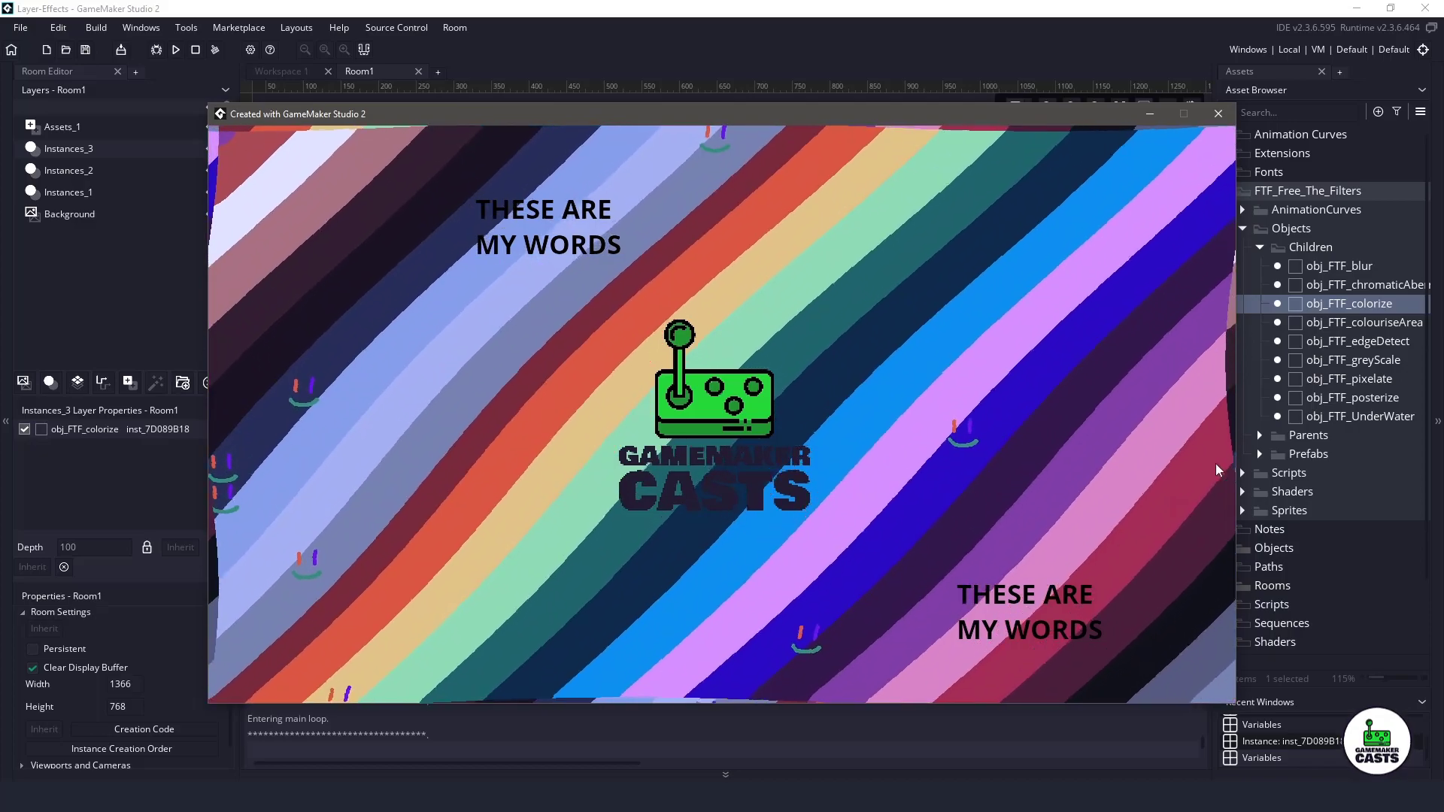
Close the game and instance panels, then delete the colorize instance layer.
{"action": "left_click", "coordinate": [1217, 113]}
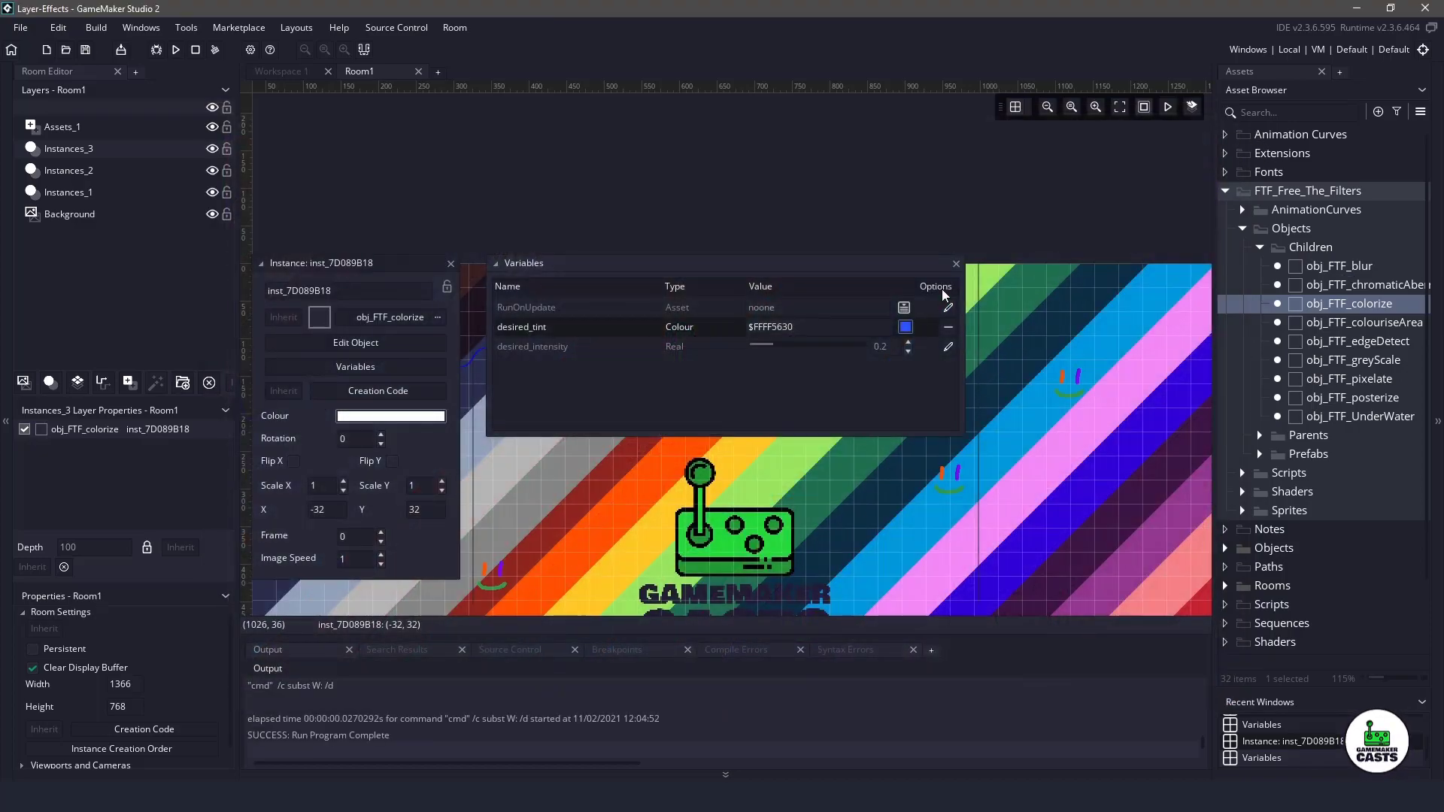
{"action": "left_click", "coordinate": [451, 264]}
{"action": "scroll", "coordinate": [613, 277], "scroll_direction": "down", "scroll_amount": 3}
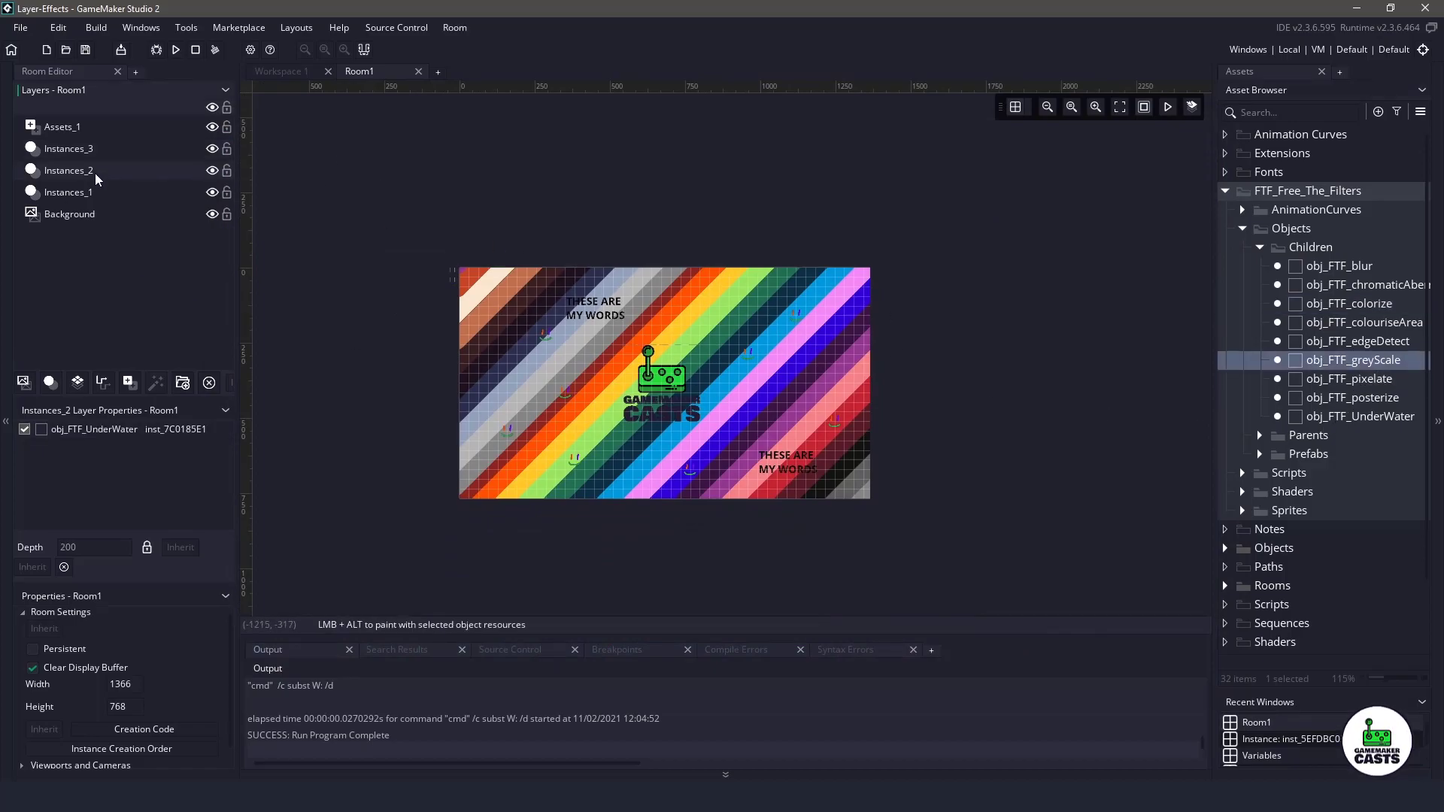
{"action": "key", "text": "Delete"}
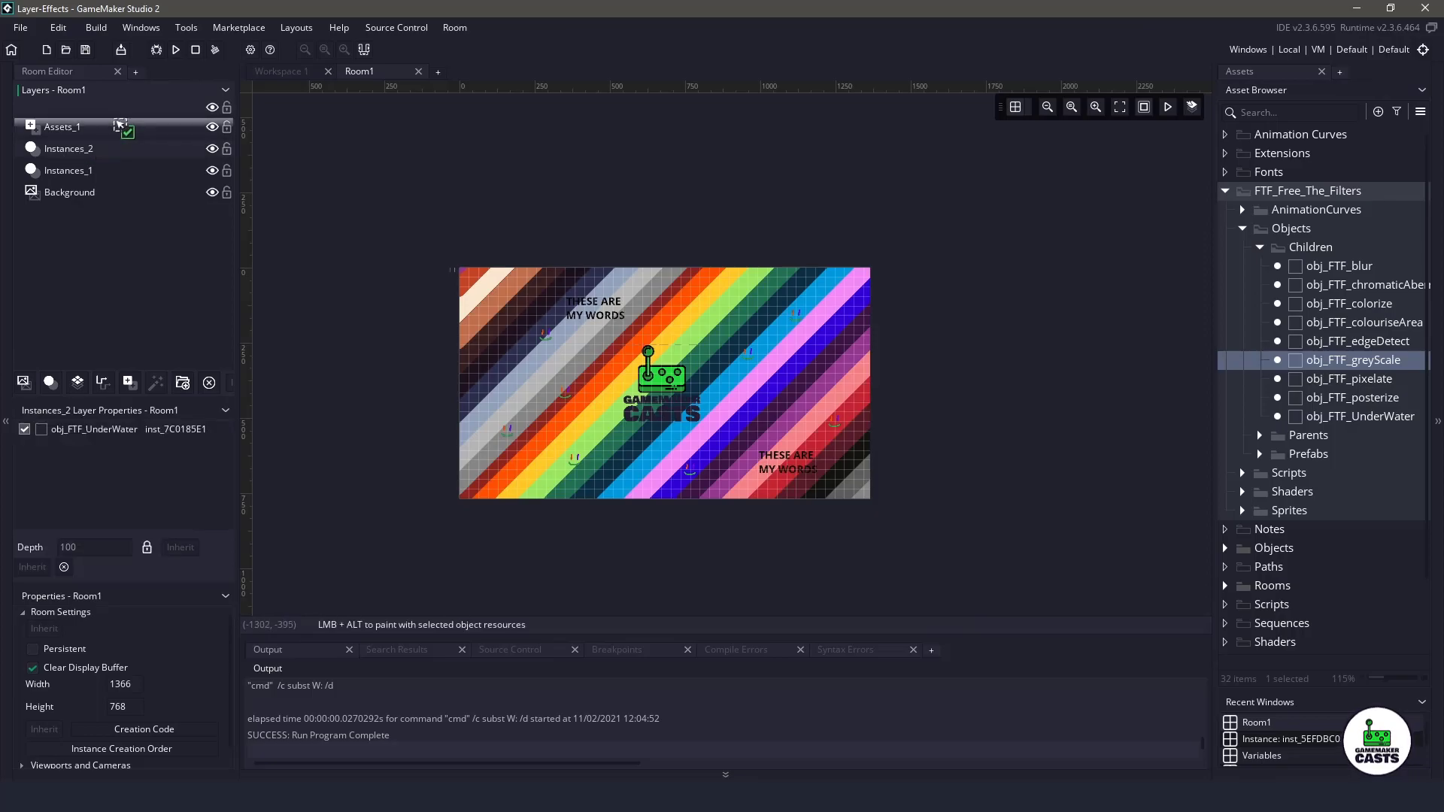
Run the game with F5 to view the underwater ripple over background and objects.
{"action": "key", "text": "F5"}
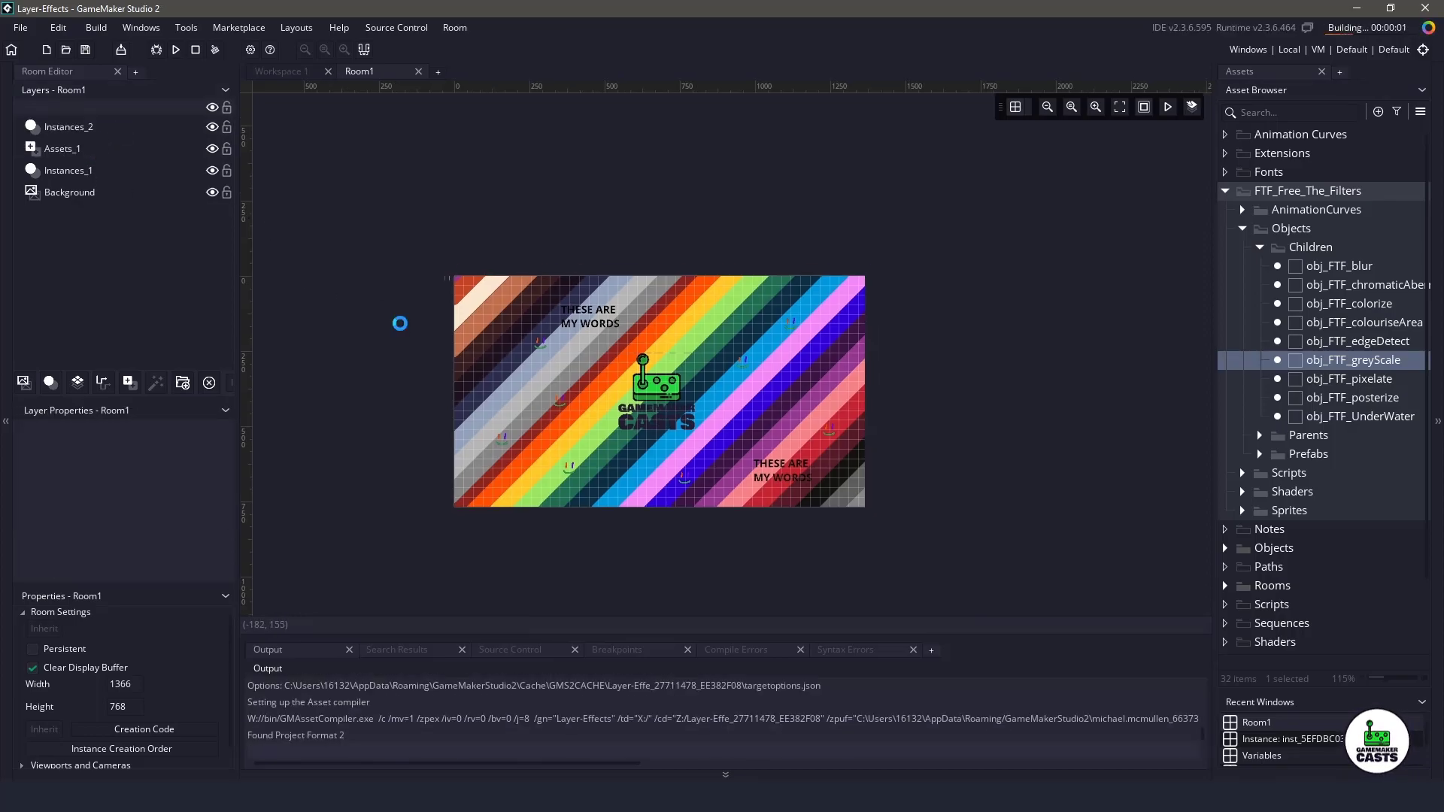